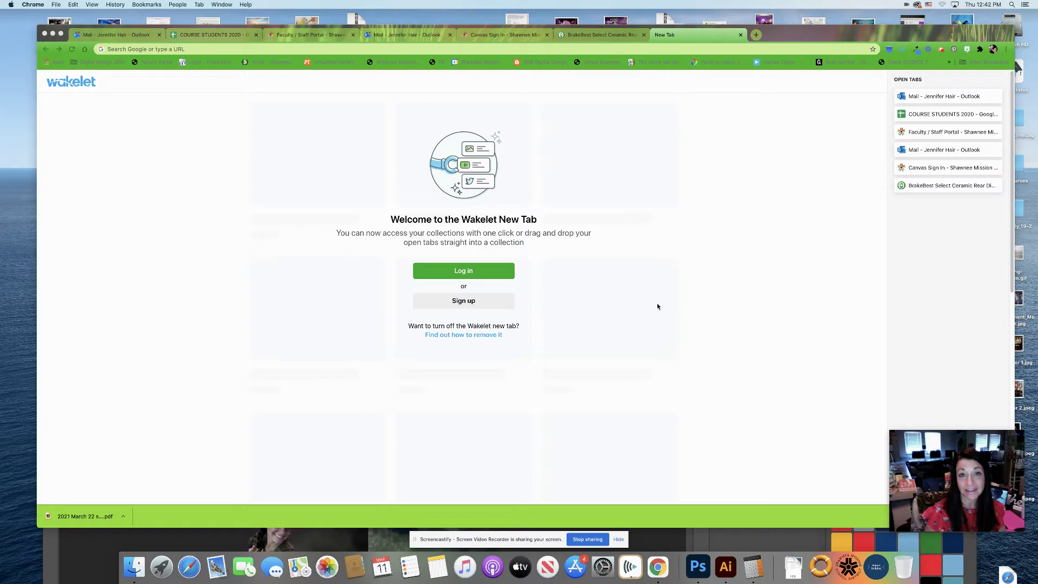
Step: Bring the Illustrator document with the LANCERS, Lancer and CUT OUT artboards to the front
click(726, 567)
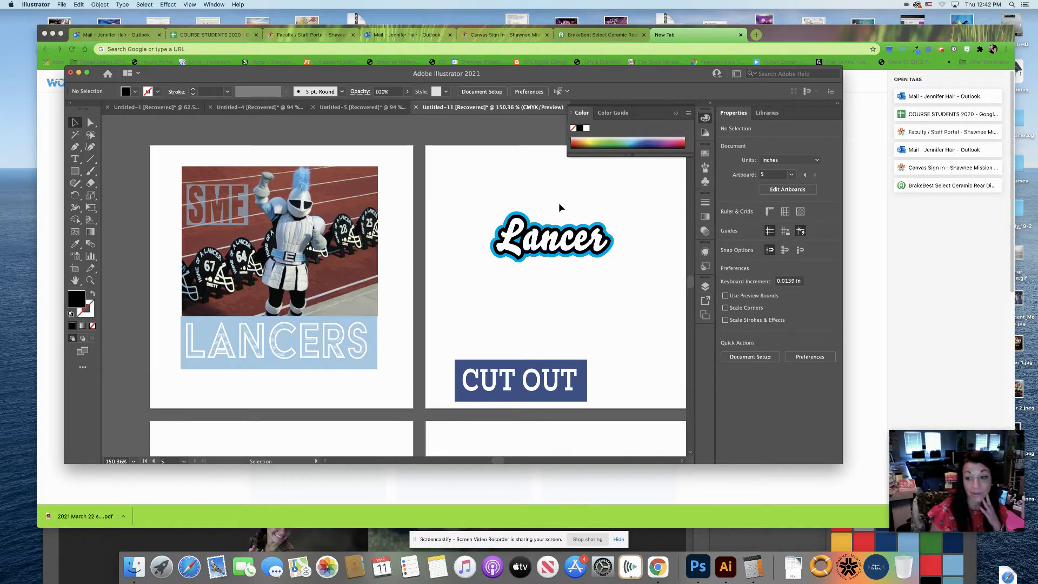
click(61, 4)
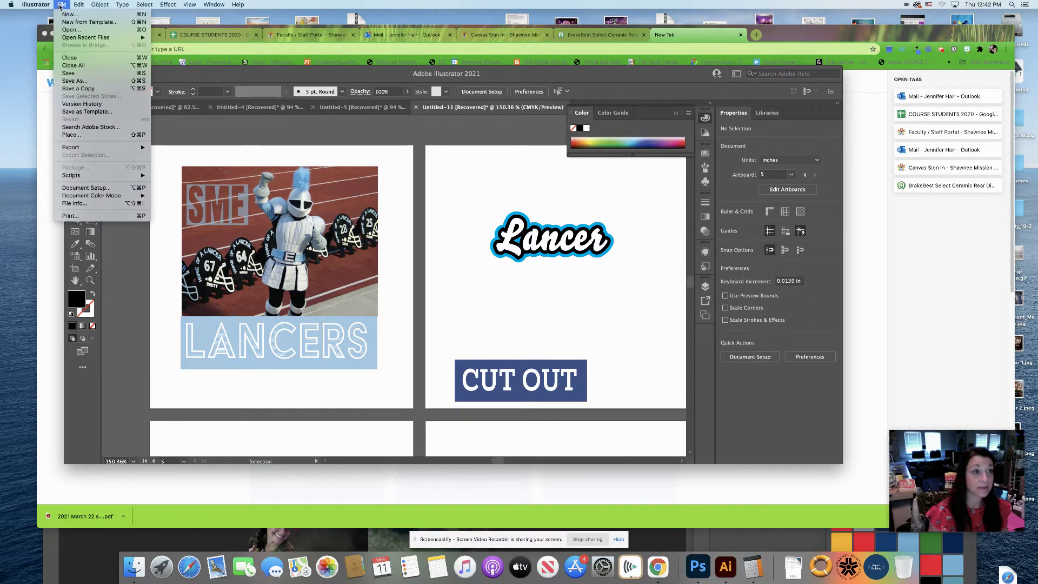
mouse_move(78, 147)
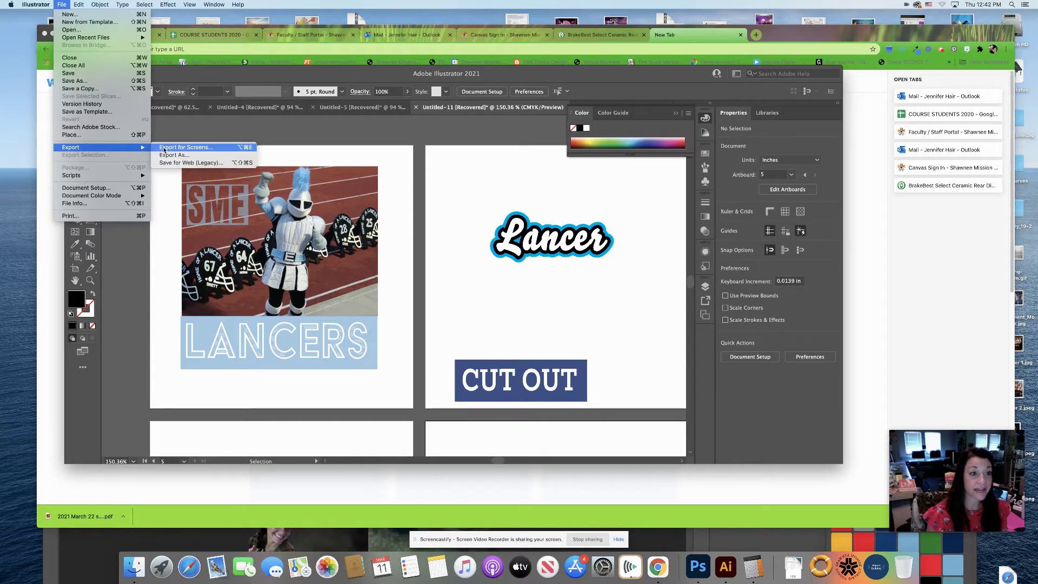
click(194, 155)
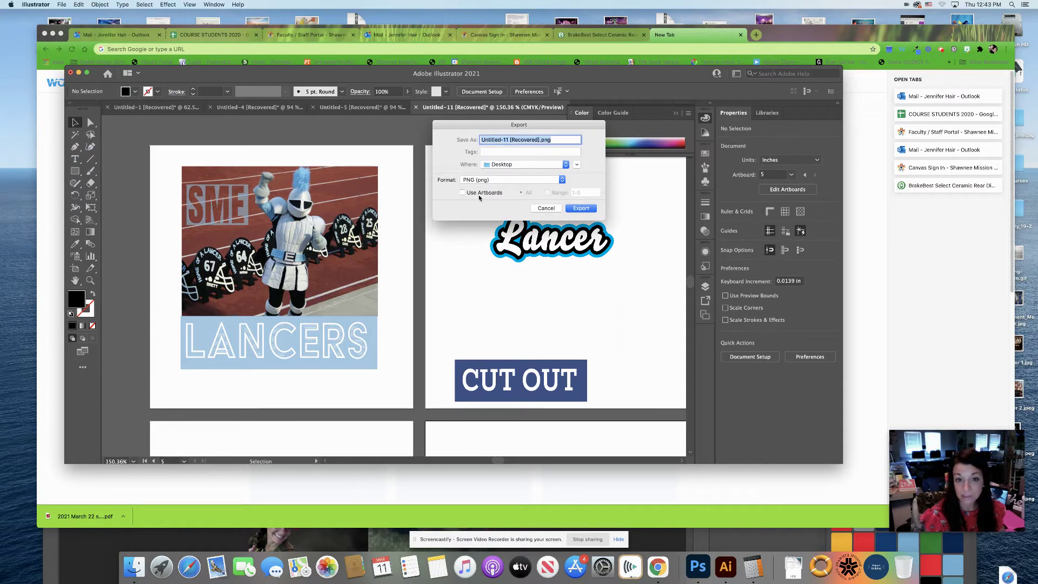
click(462, 193)
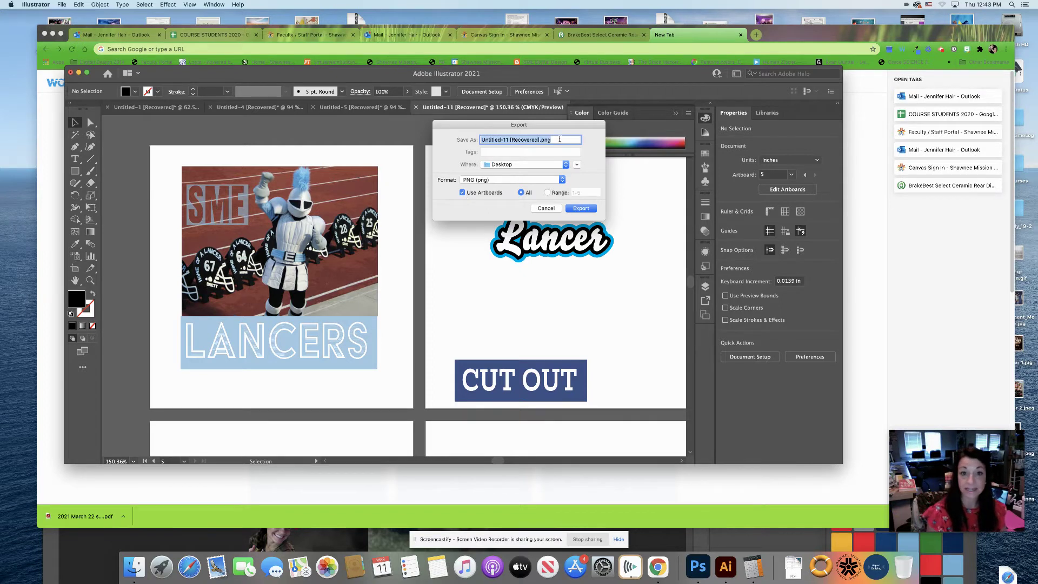
text(Text Effec)
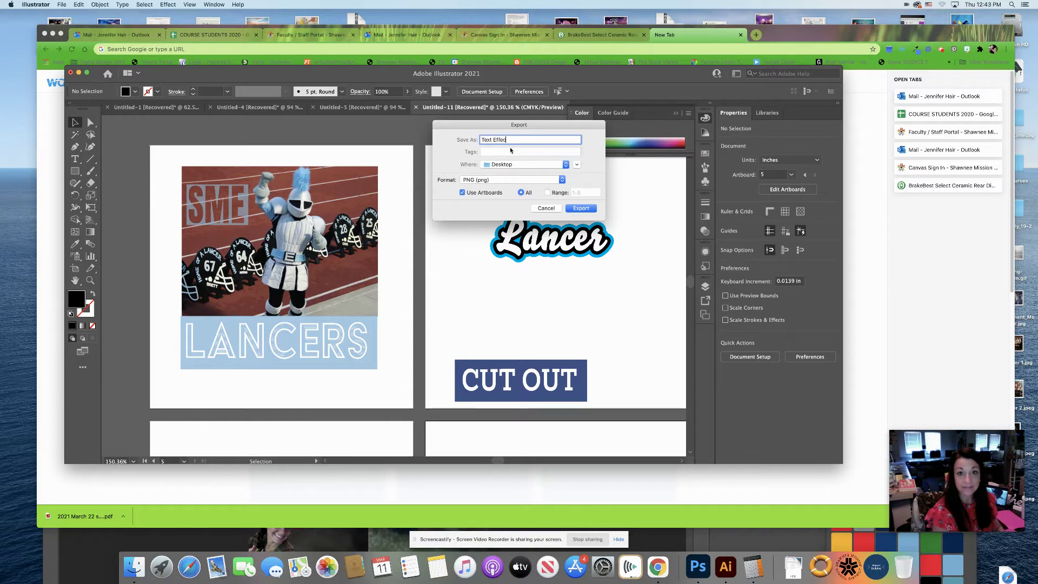
text(ts wit)
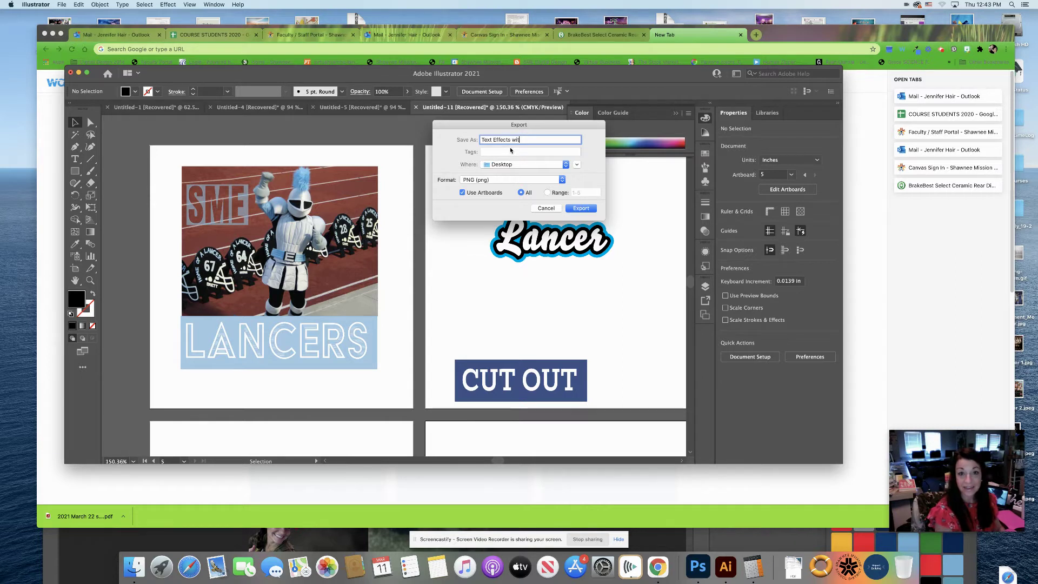
text(h )
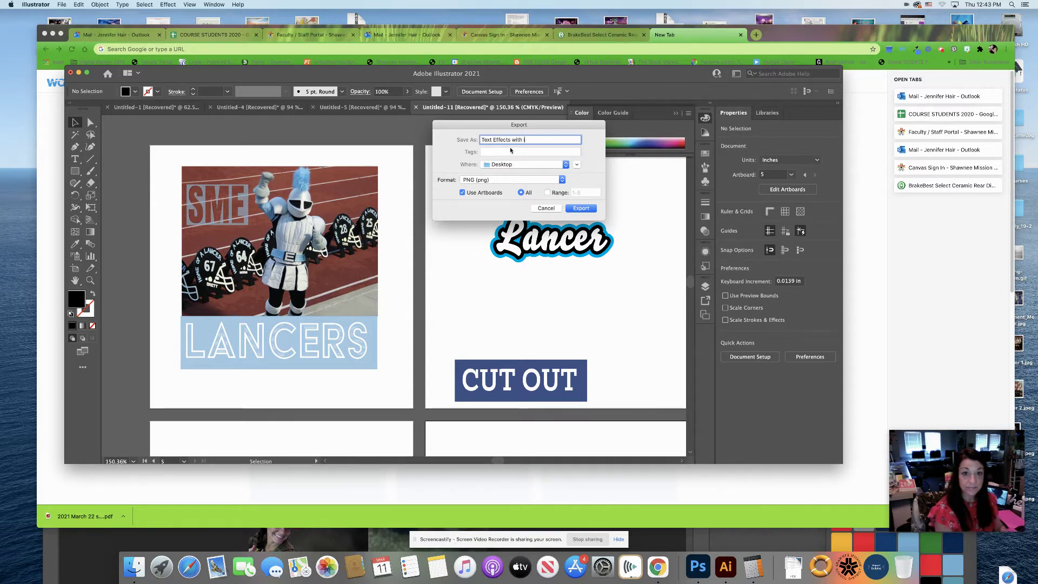
text(Illustrator)
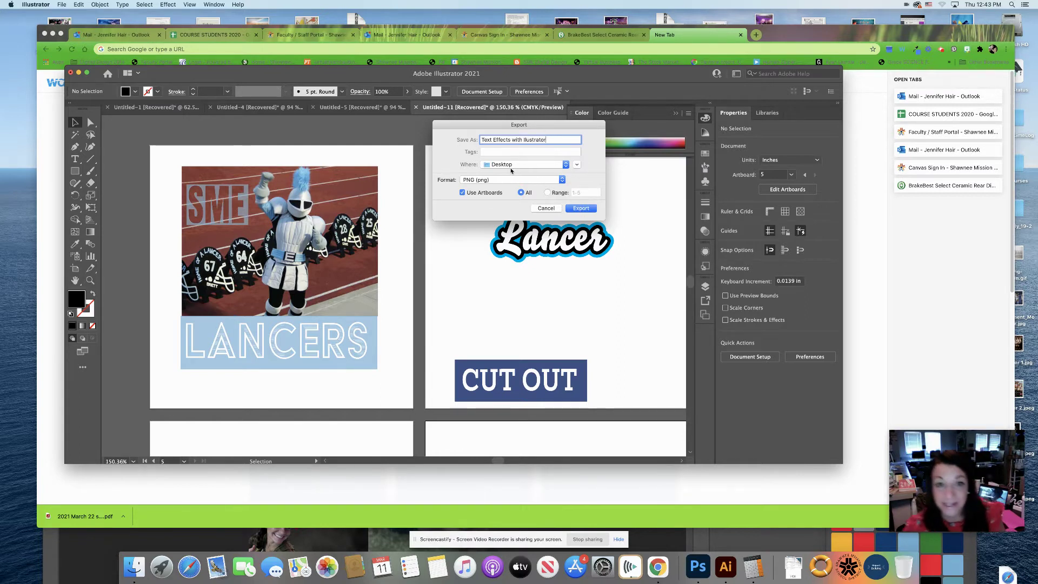
click(582, 209)
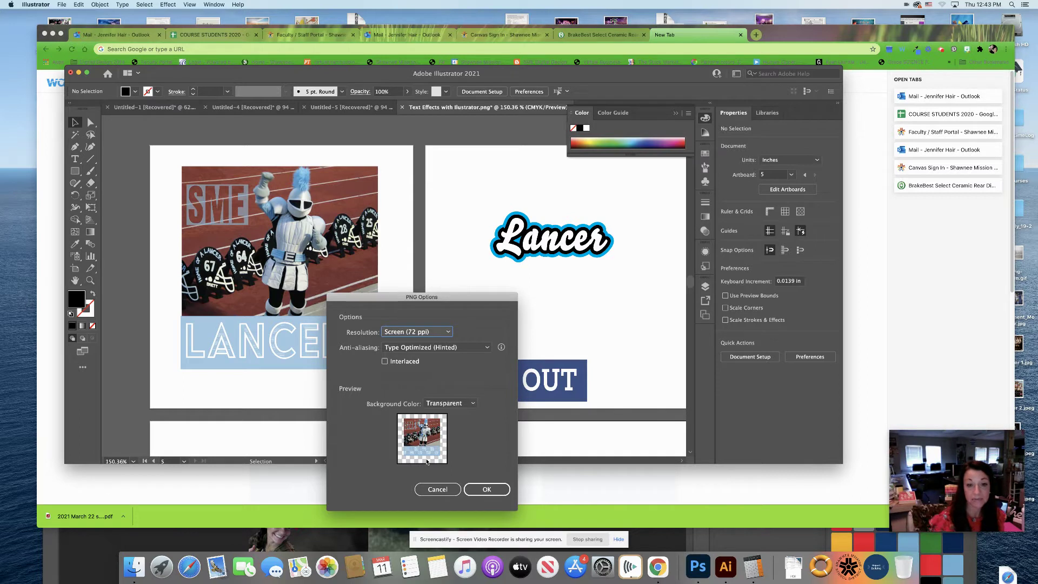
click(437, 490)
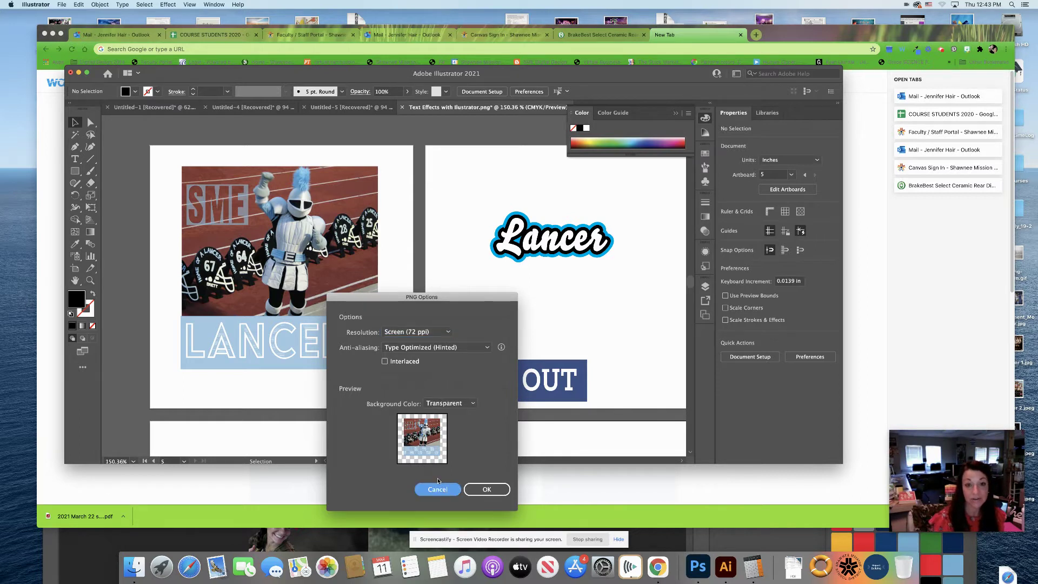
click(61, 5)
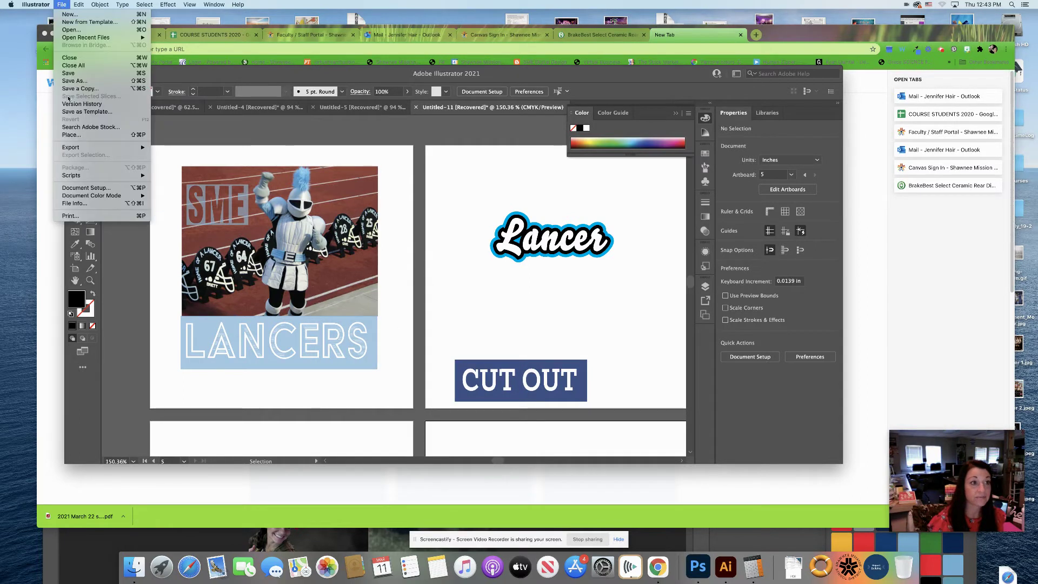
Step: Export all artboards as JPEG files named 'Text Effects Illustrator'
mouse_move(129, 147)
click(164, 155)
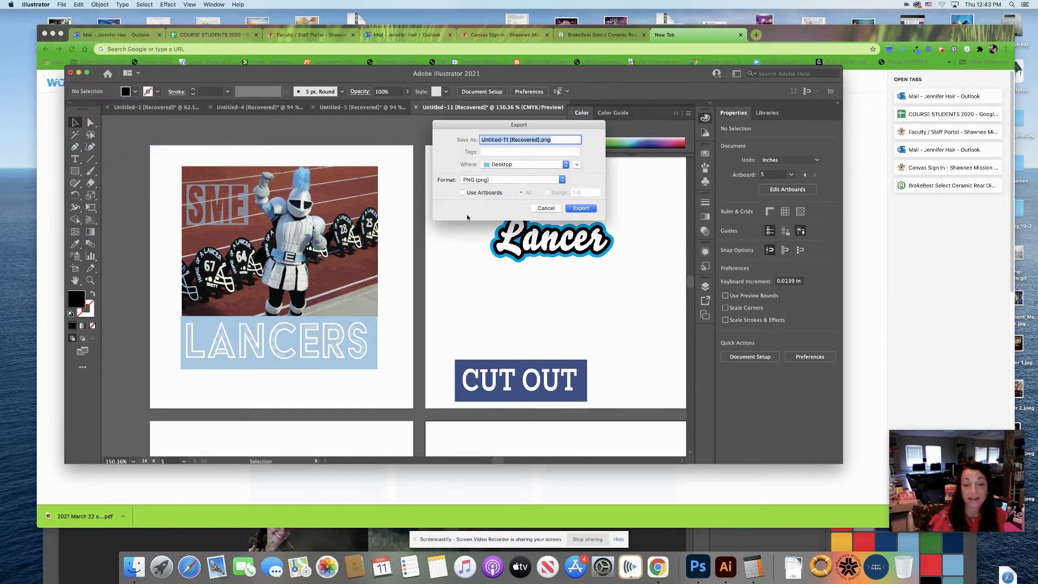
click(498, 184)
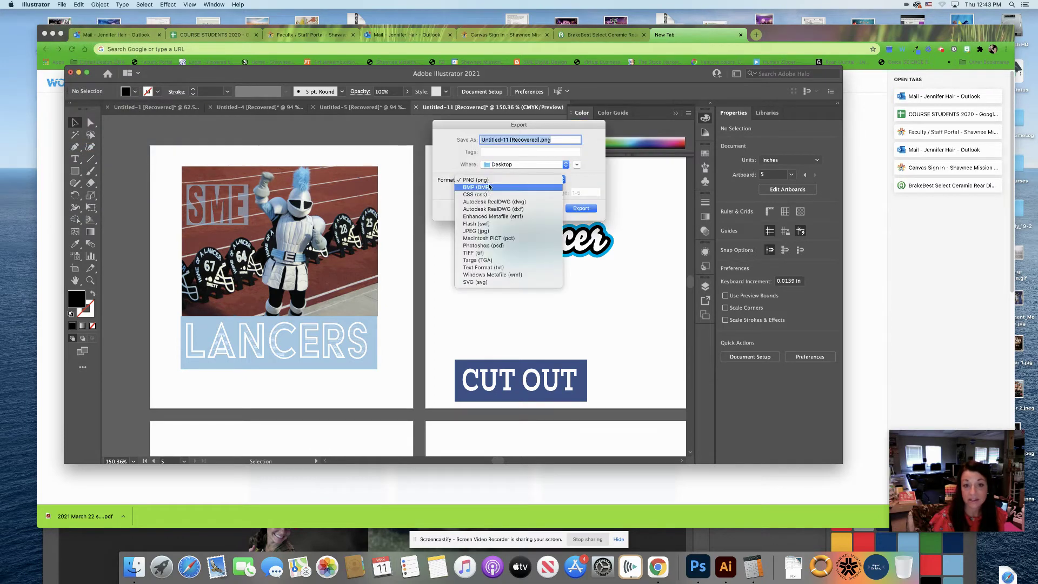
click(478, 231)
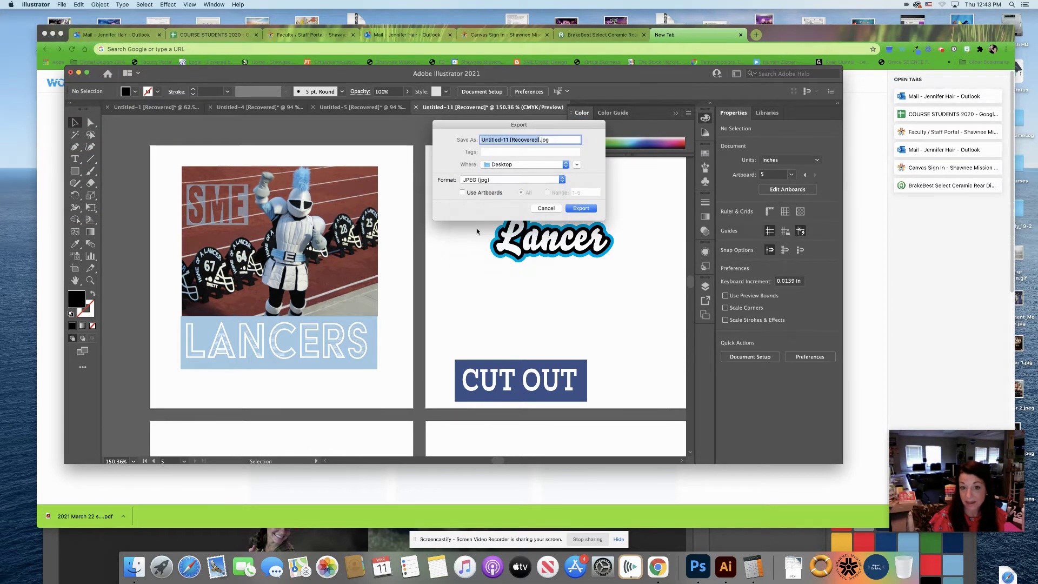
click(485, 194)
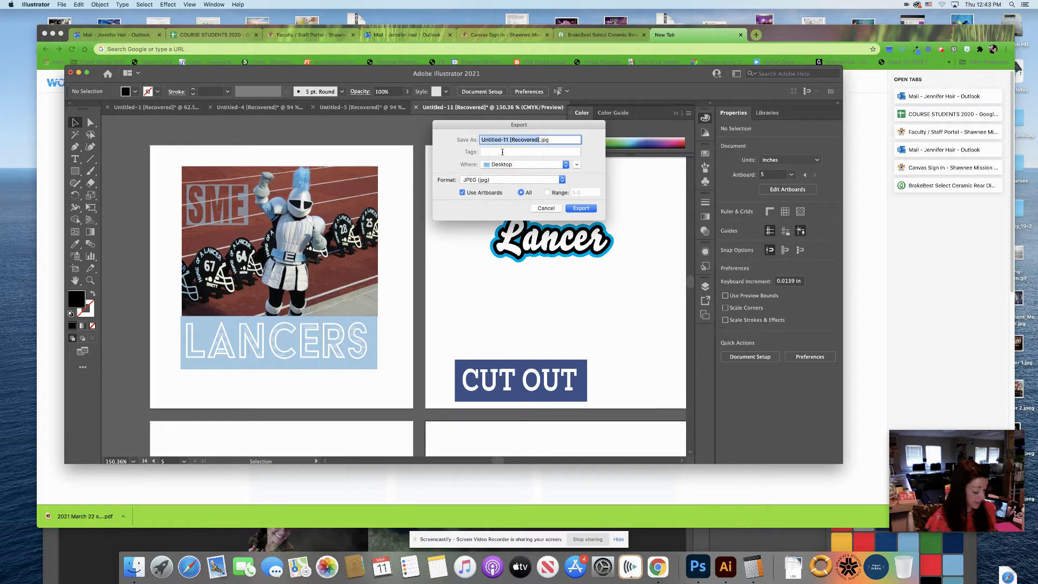
text(Text Effects Illustrator)
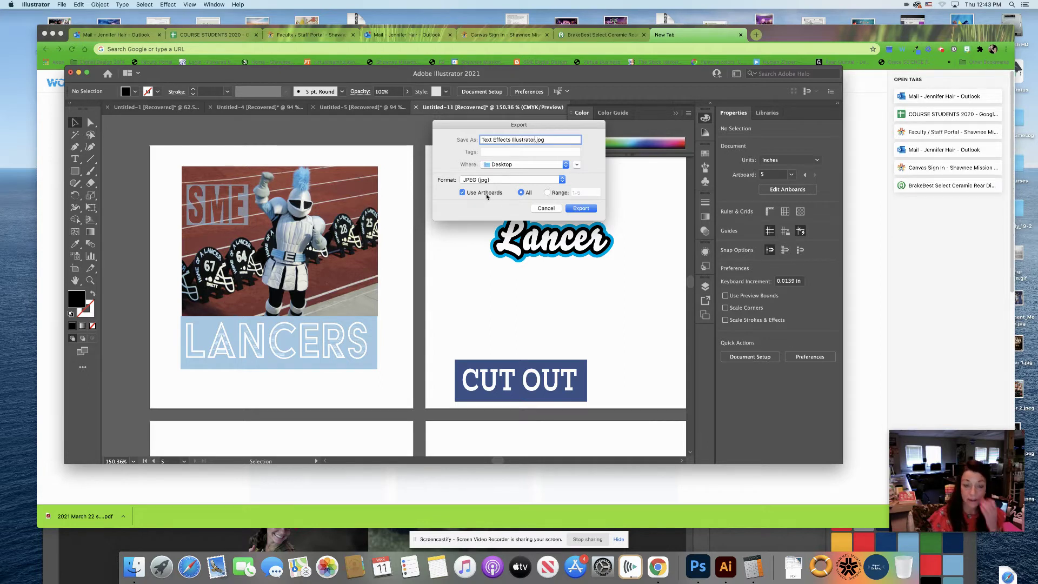
click(578, 209)
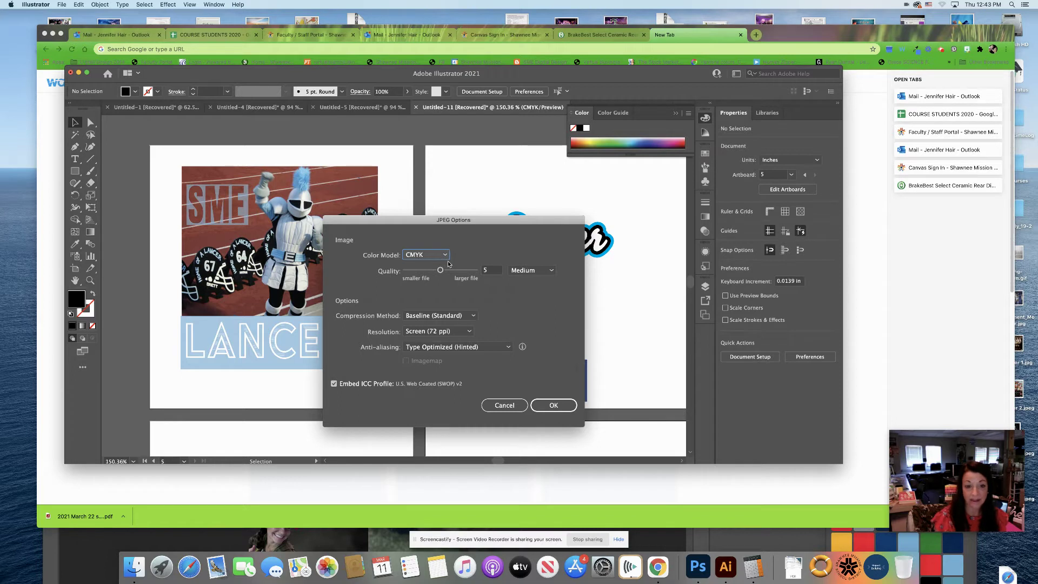
Step: Set the JPEG quality to Medium and finish the export
click(521, 274)
click(521, 285)
click(522, 273)
click(521, 292)
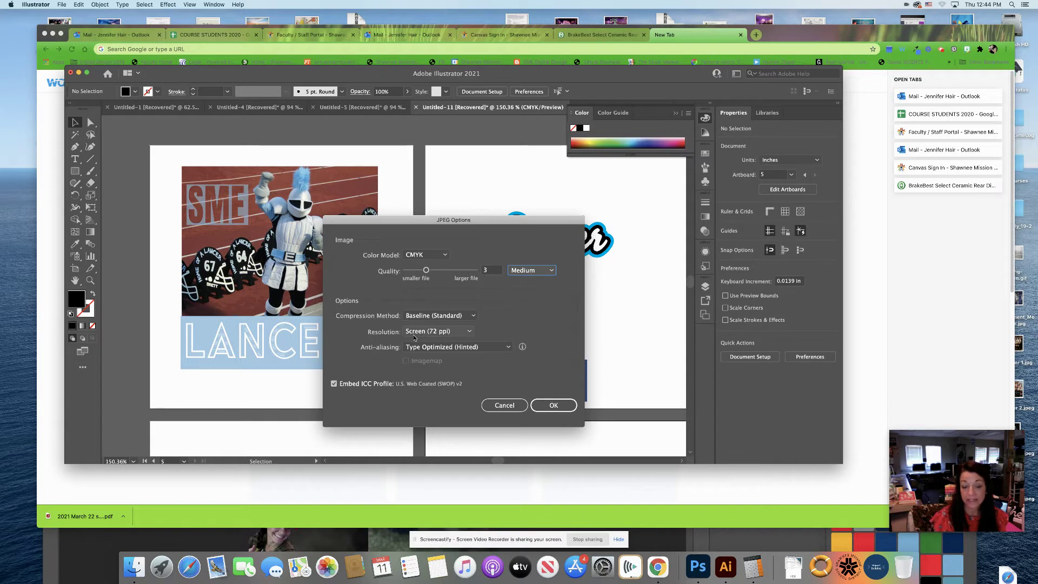
click(554, 405)
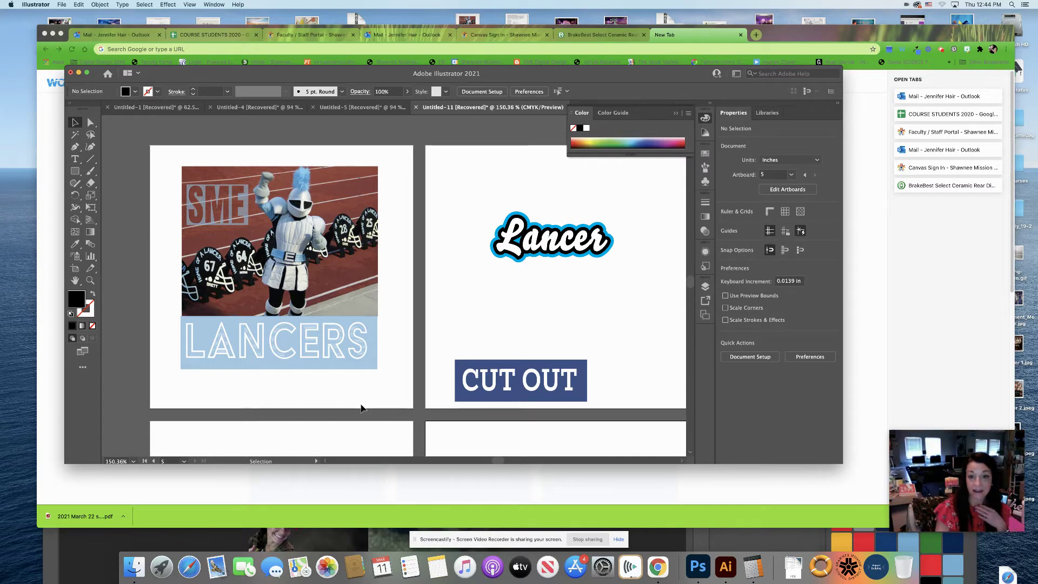
scroll(560, 294, left, 1)
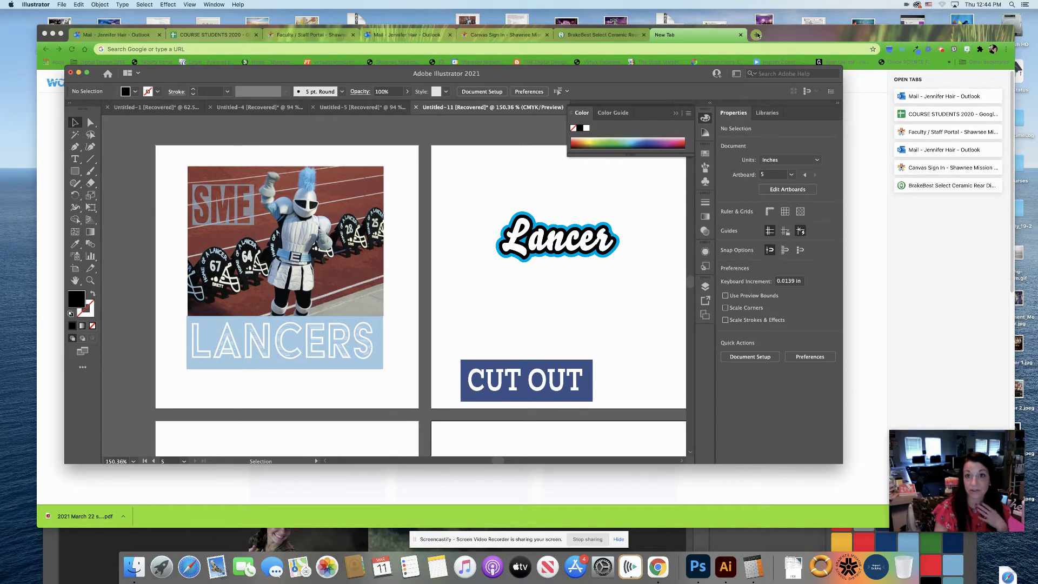
Step: Go to wix.com in a new tab and sign back in with a Google account
click(757, 35)
text(wix)
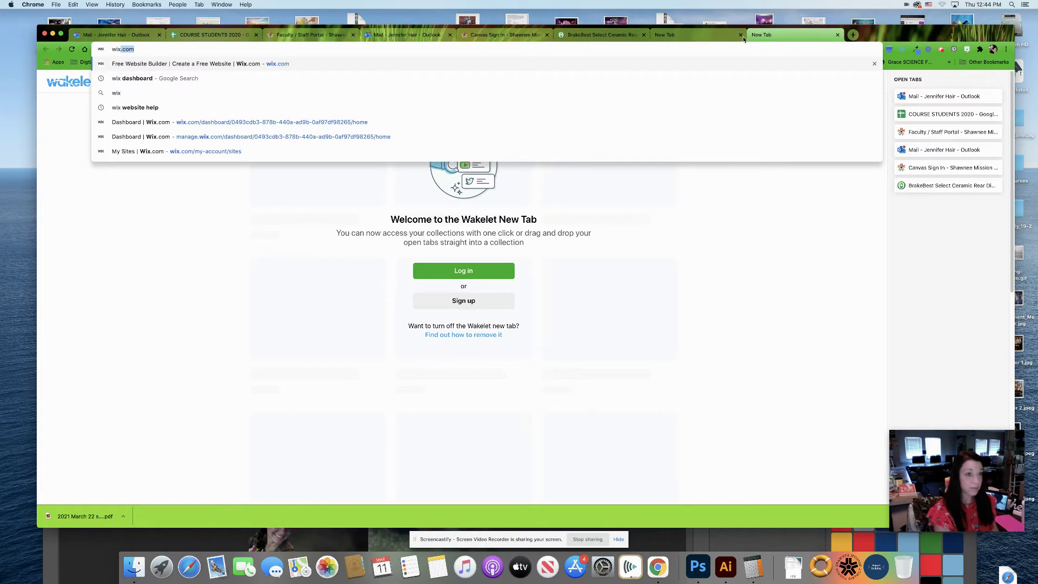
text(.com)
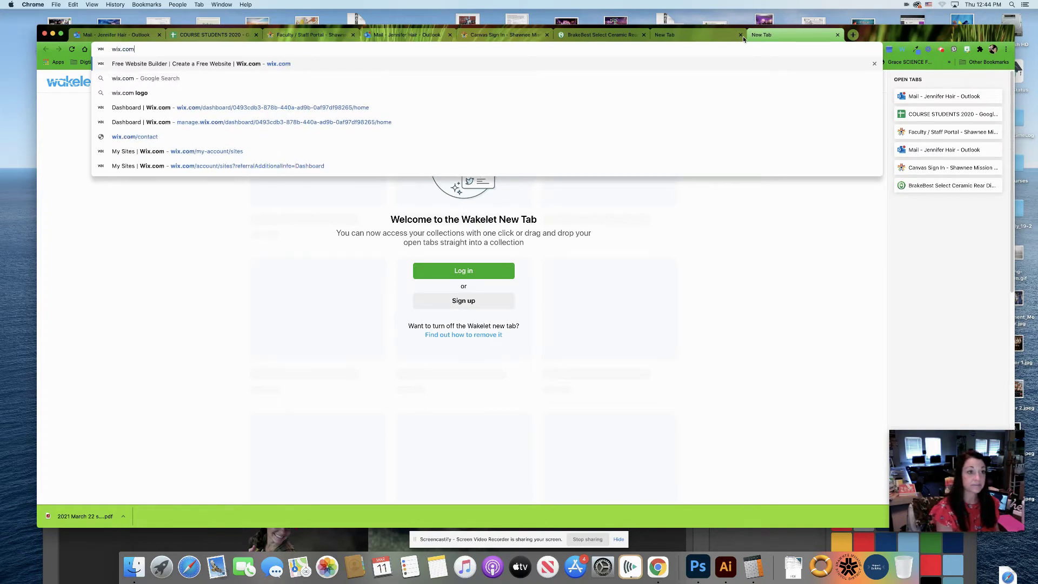
key(Return)
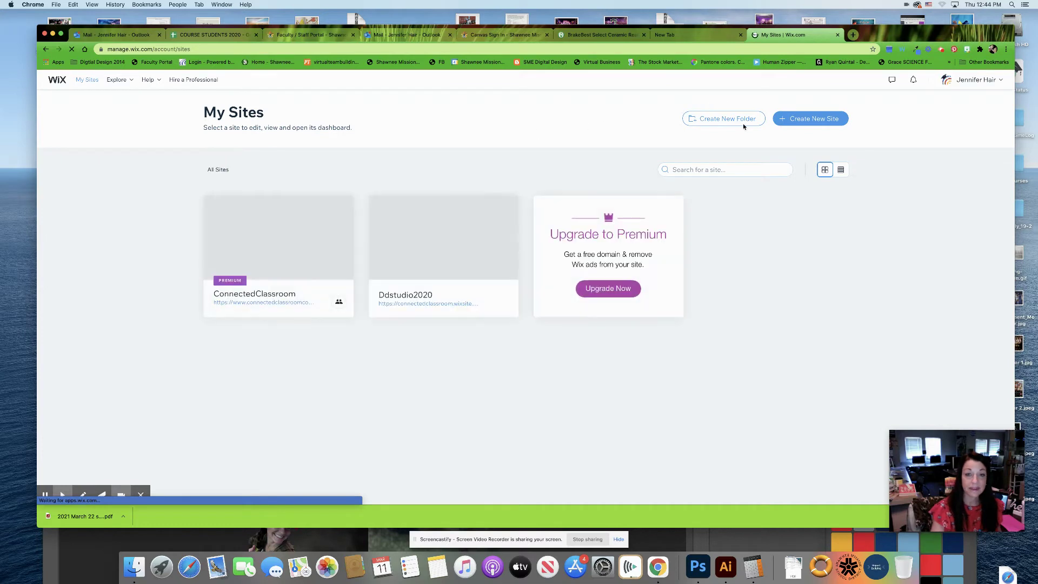
click(976, 79)
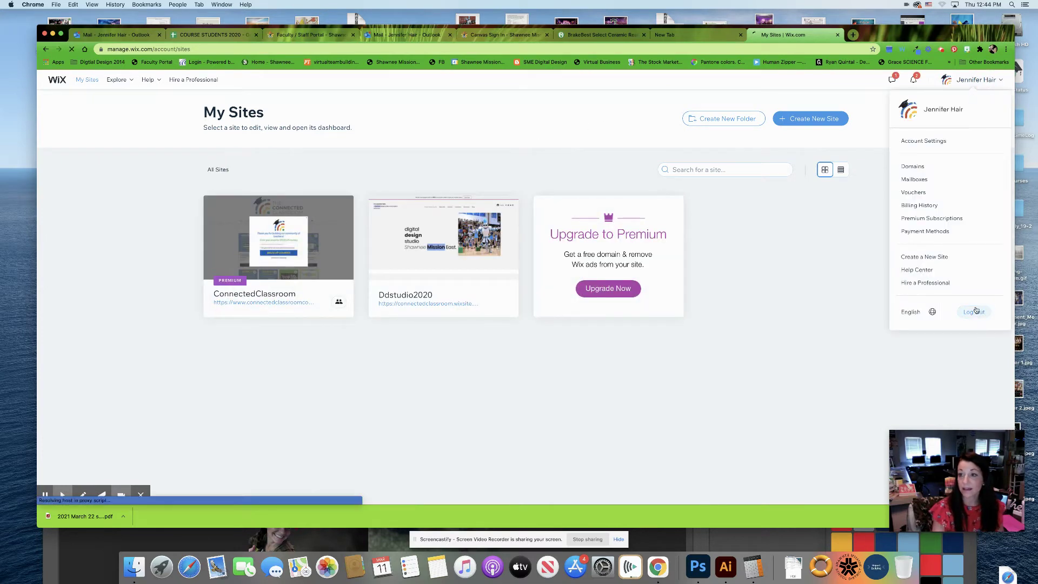
click(975, 311)
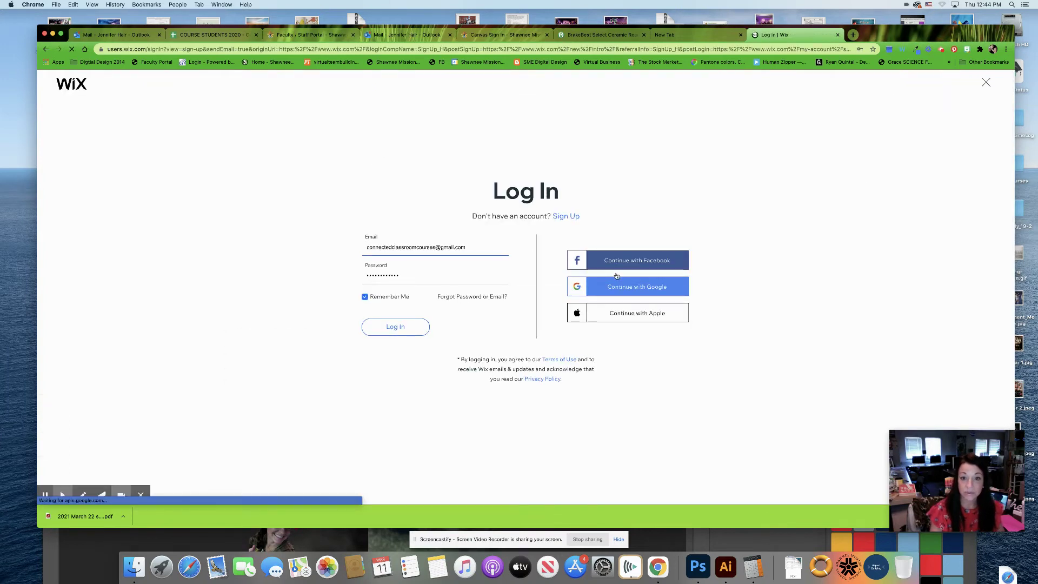
click(624, 288)
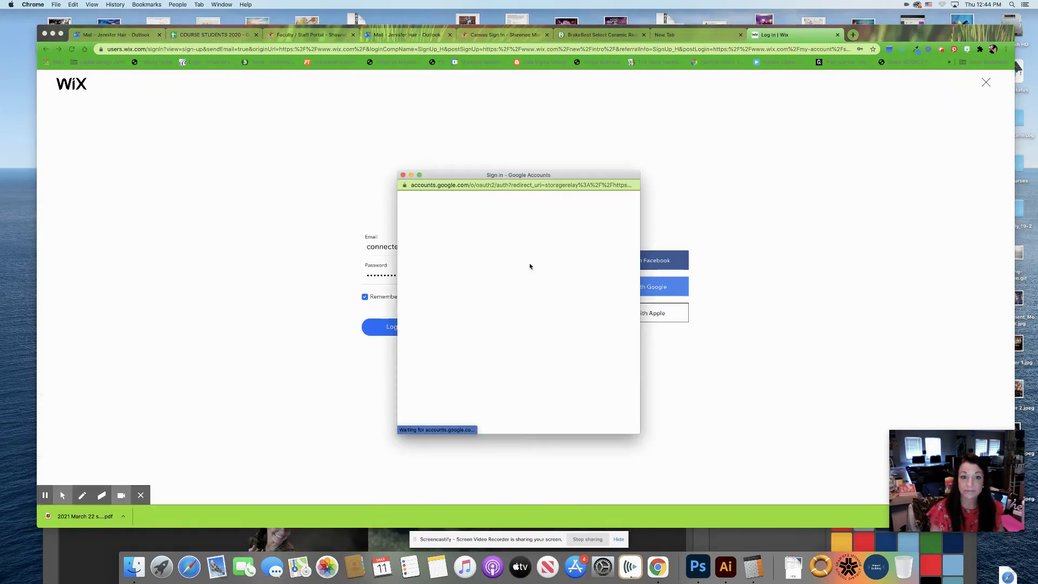
click(520, 273)
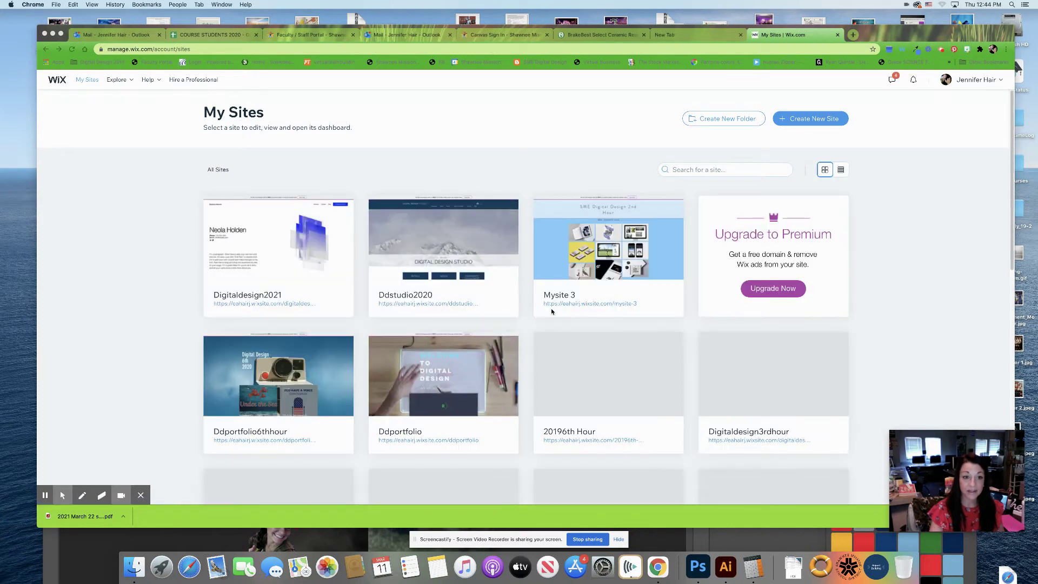
Step: Open the Ddstudio2020 site's dashboard and launch it in the website editor
click(448, 250)
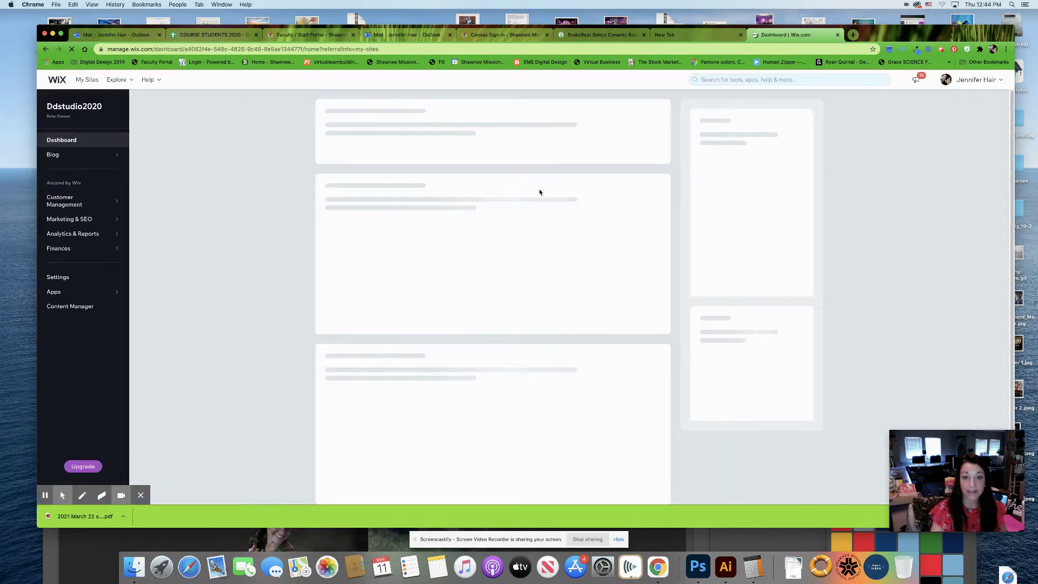
click(635, 114)
click(627, 134)
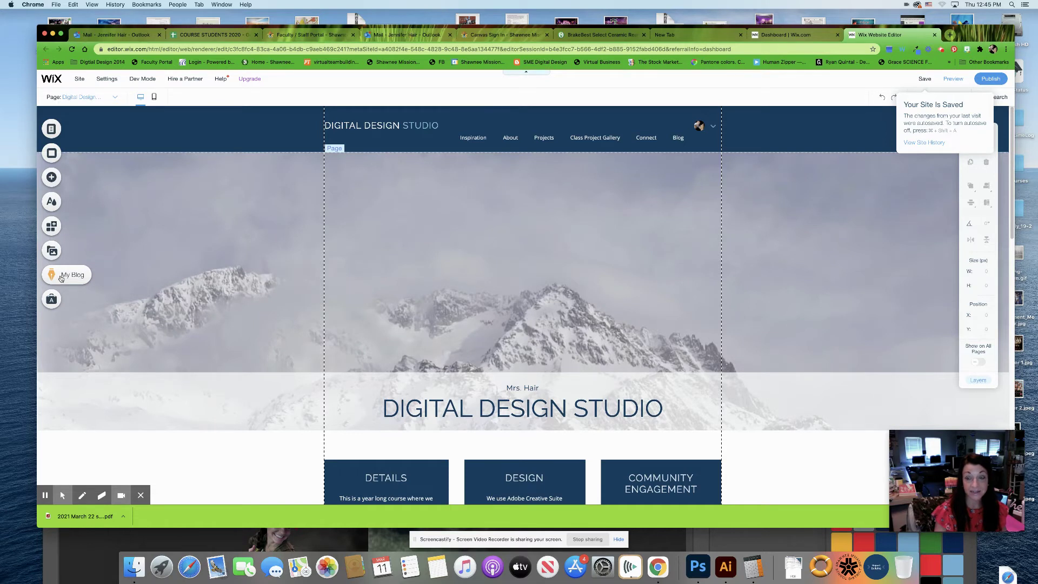
click(61, 277)
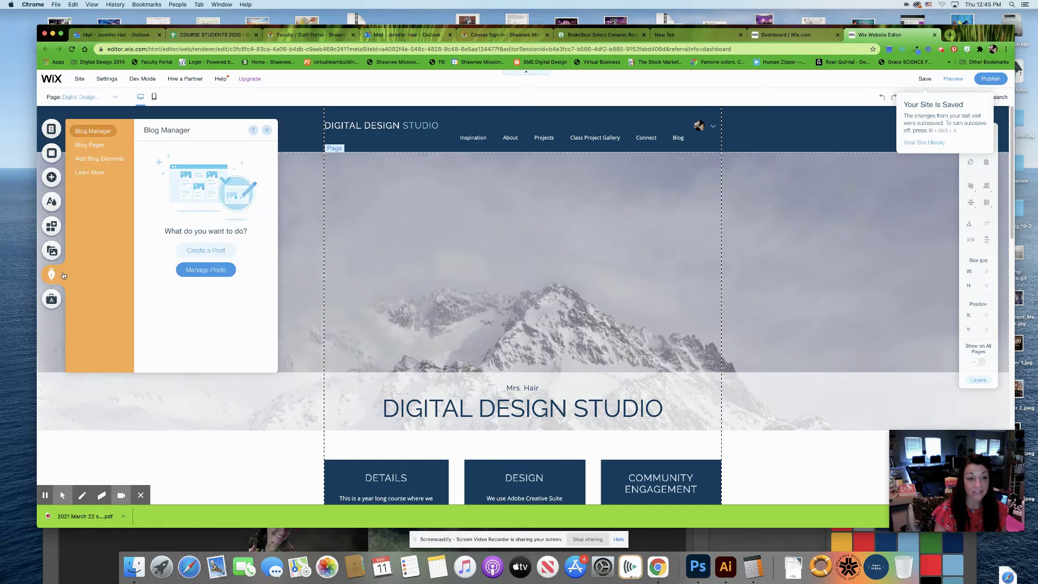
Step: Create a new blog post titled 'Text Effects in Illustrator' and start adding a gallery
click(219, 252)
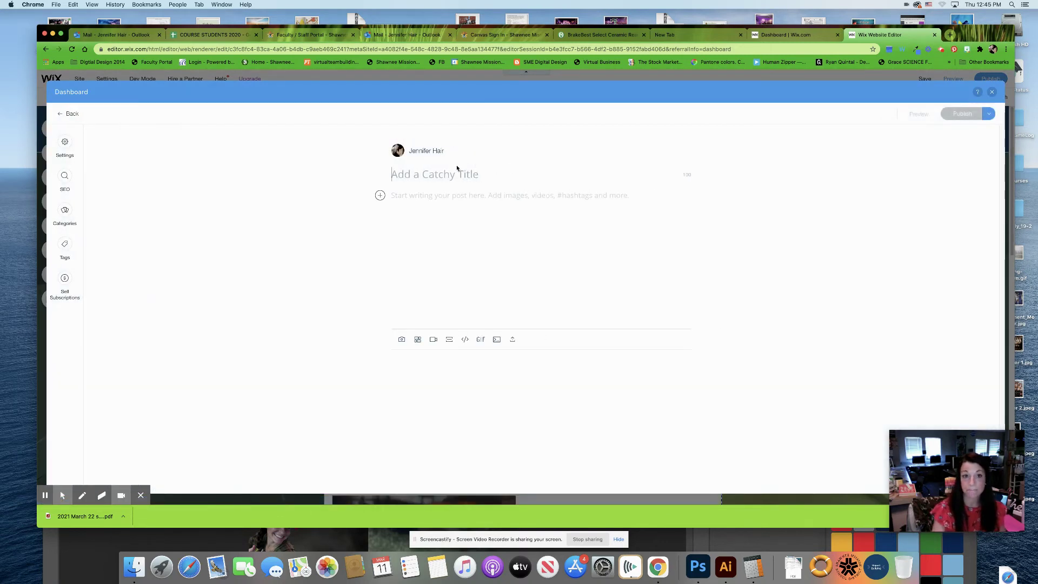
text(Text Effects in Illustrator)
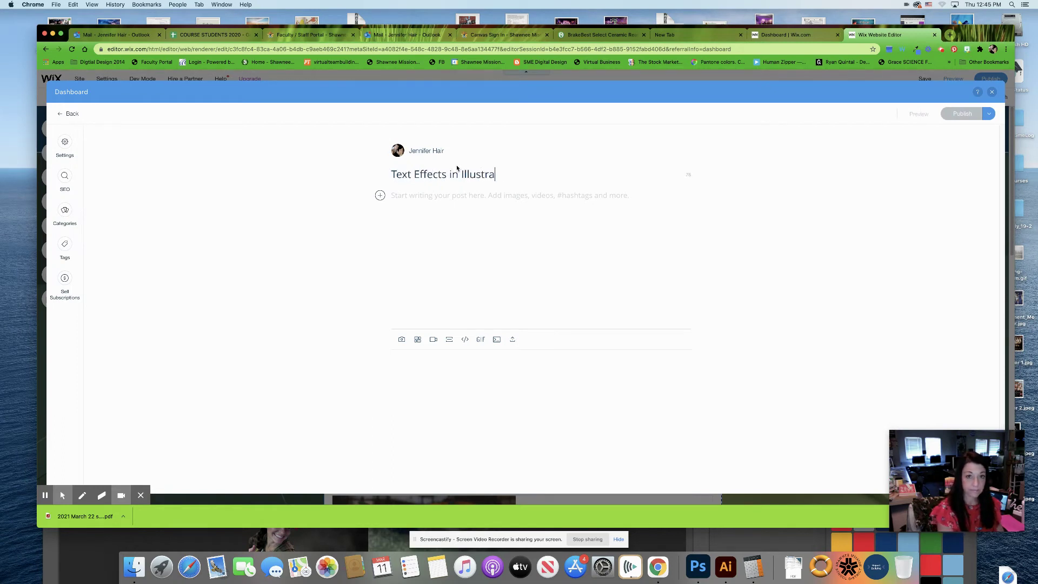
click(400, 200)
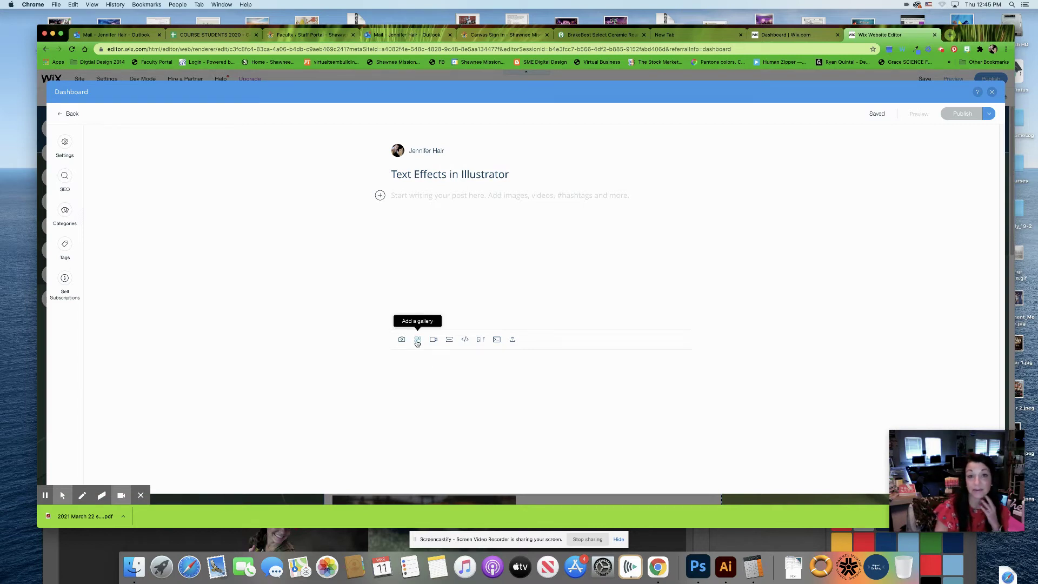
click(418, 341)
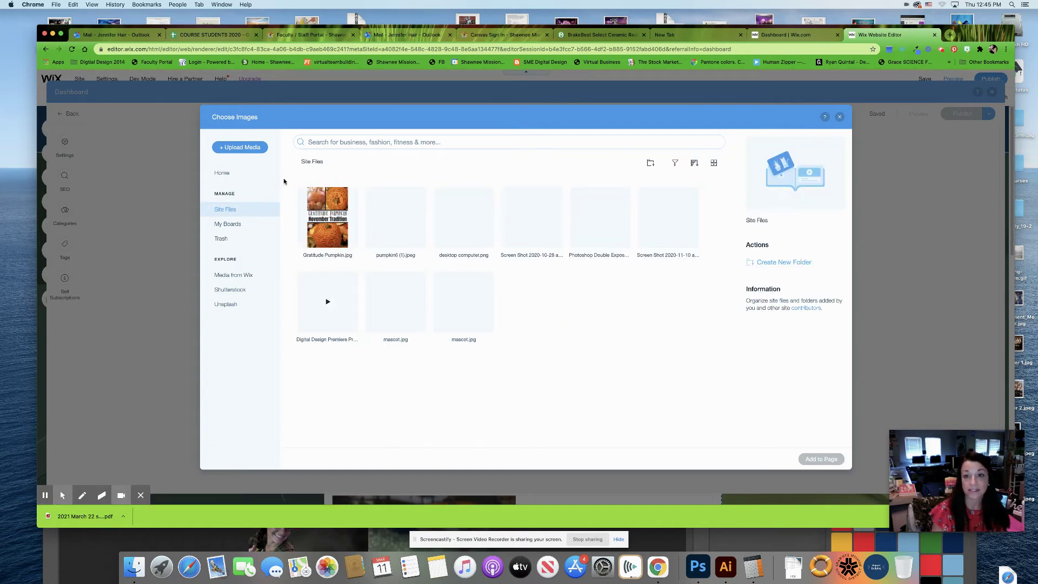
Step: Upload the five Text Effects Illustrator JPEGs from the Desktop
click(248, 149)
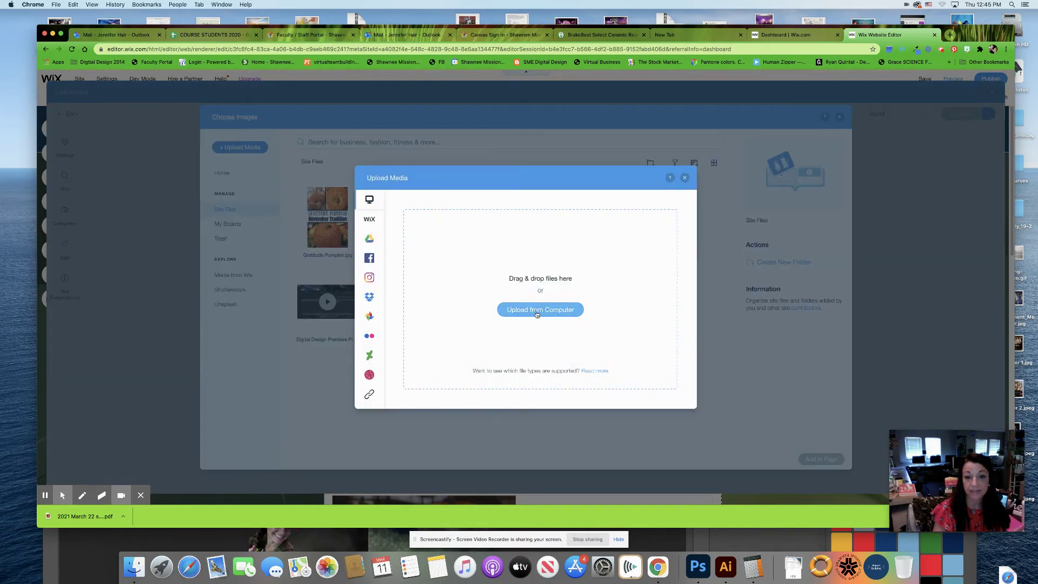
click(535, 312)
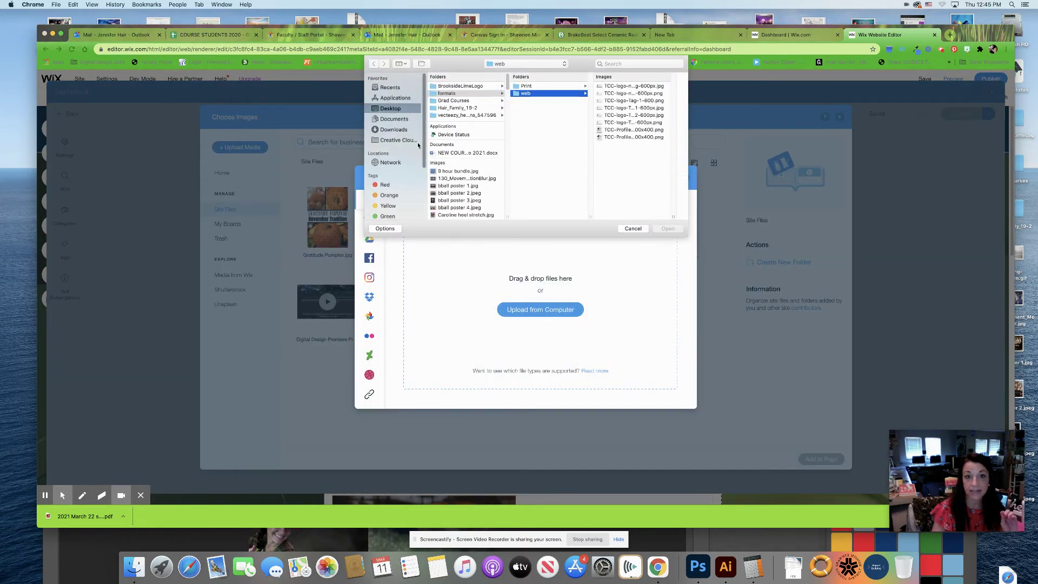
click(390, 109)
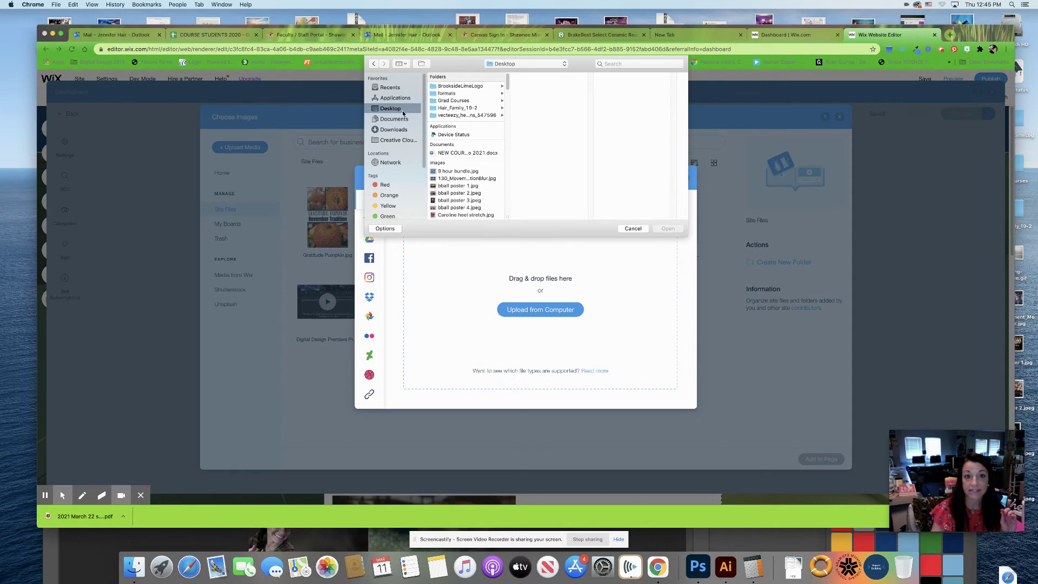
drag(506, 85, 513, 182)
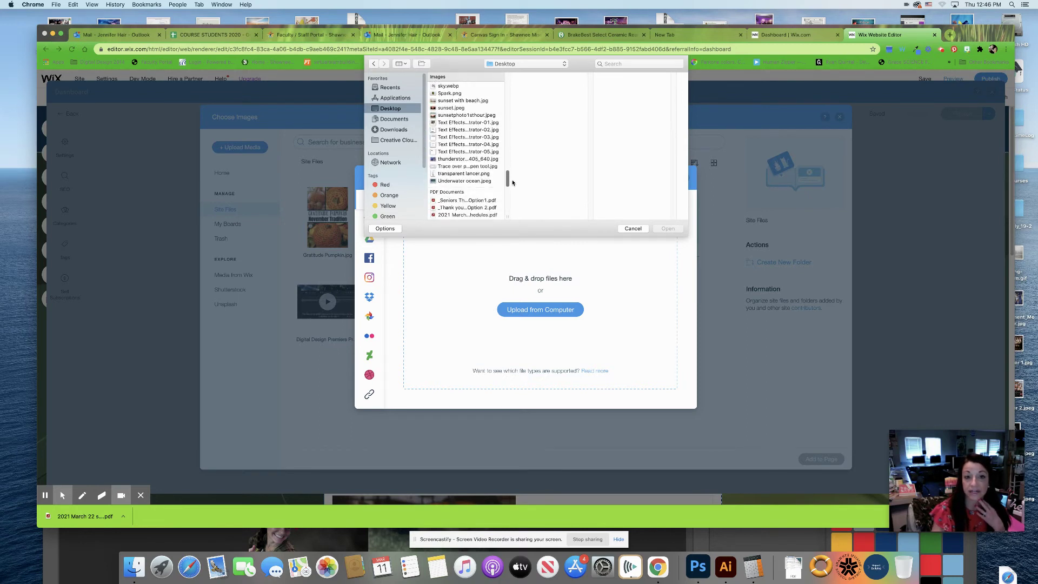
click(445, 124)
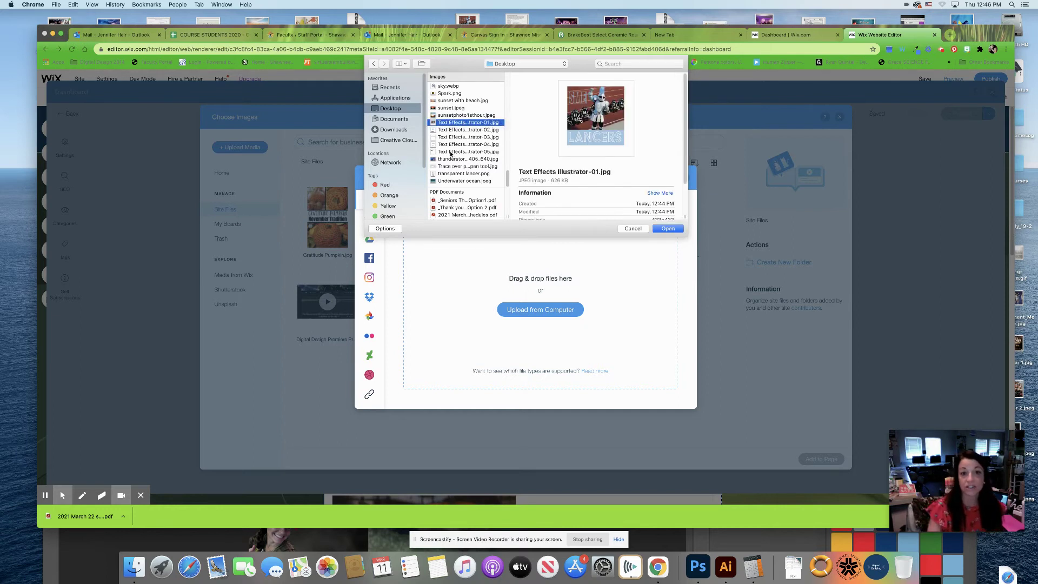
shift+click(479, 152)
click(669, 229)
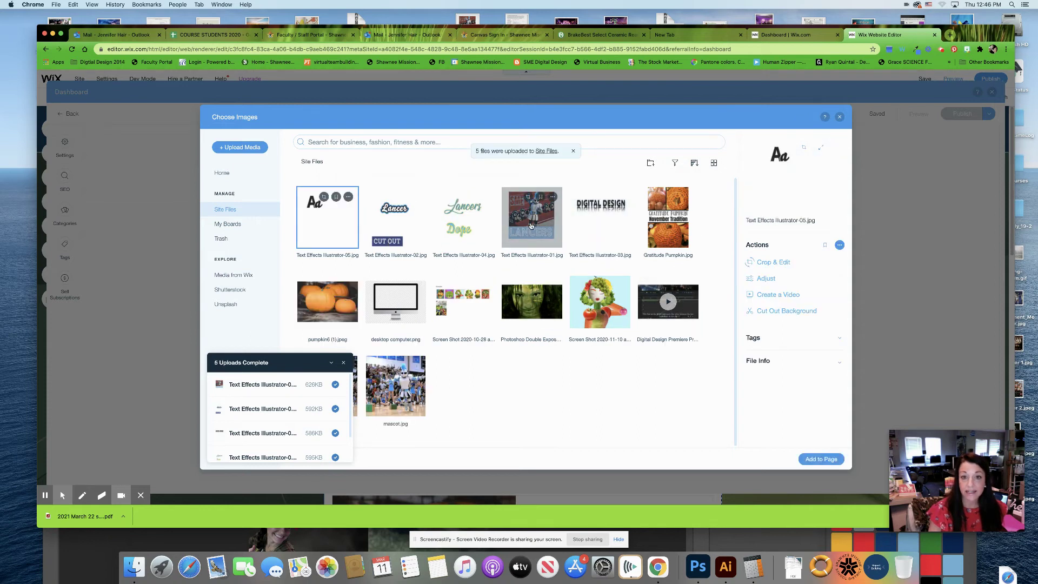
Step: Select all five uploaded Text Effects images and add them to the post
drag(531, 213, 584, 241)
click(323, 218)
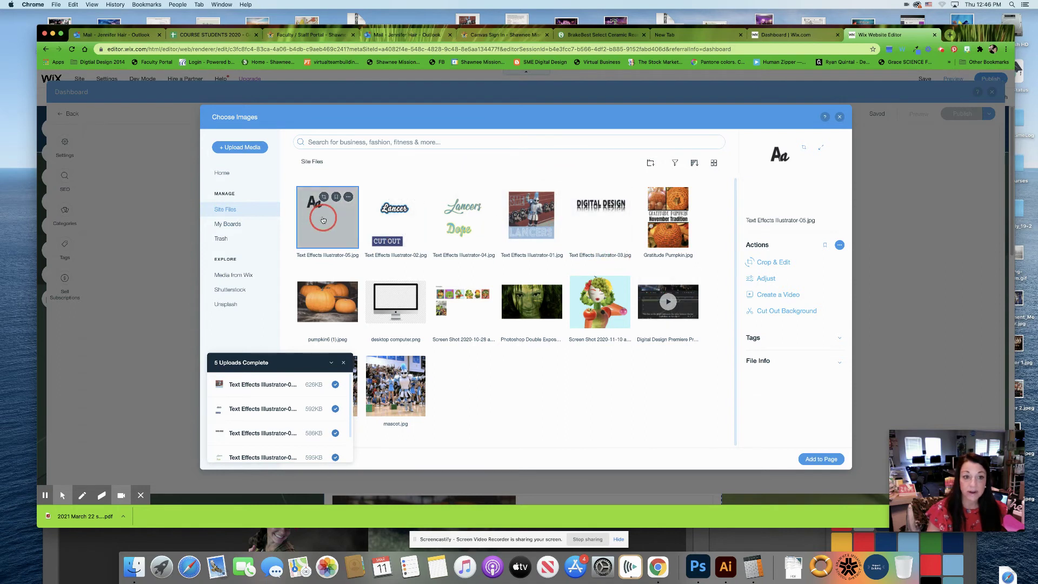
shift+click(596, 230)
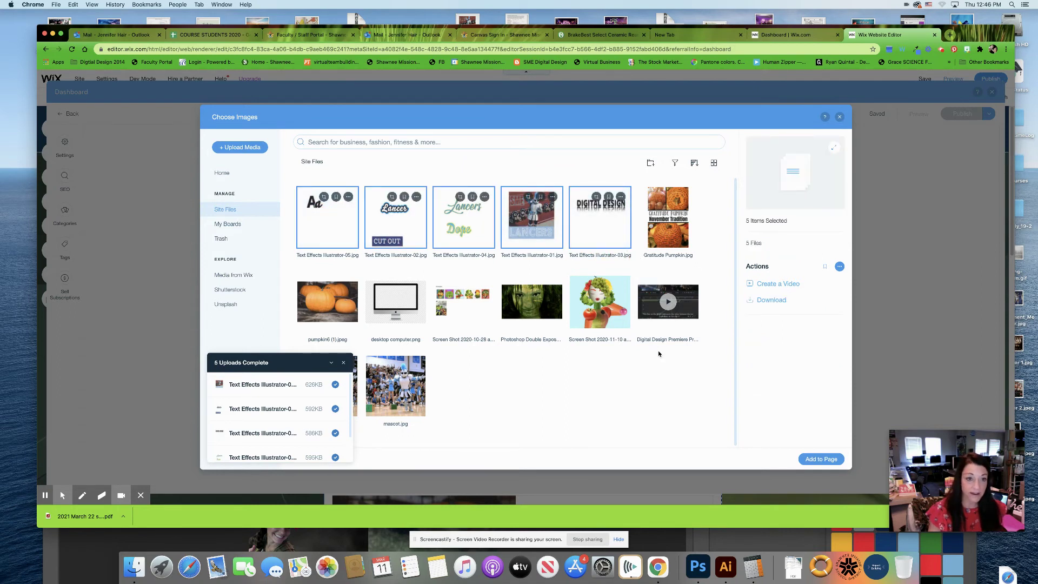
click(821, 459)
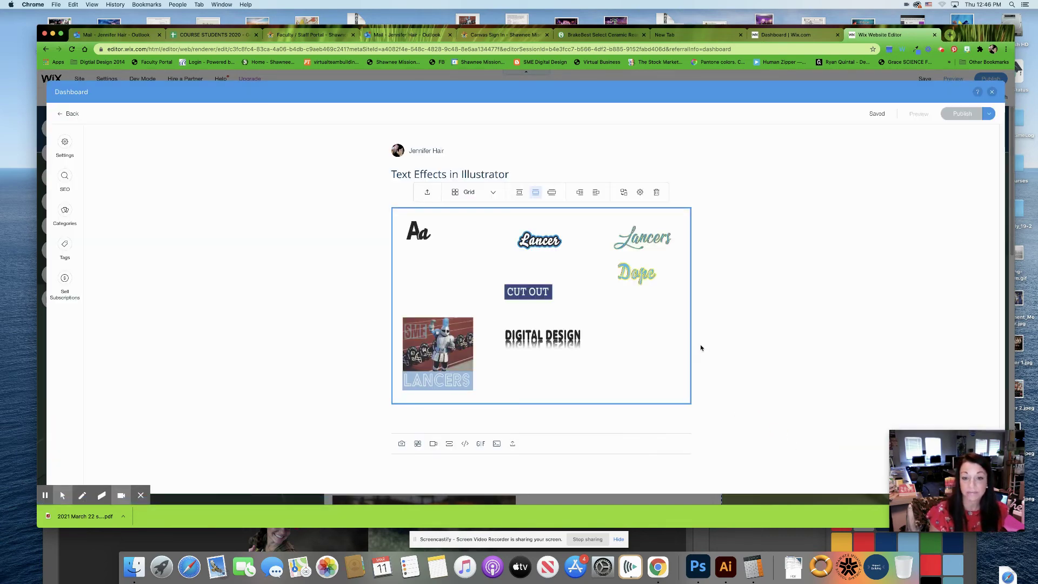
Step: Try the Collage and Thumbnails layouts, then set the gallery to Slideshow
click(474, 194)
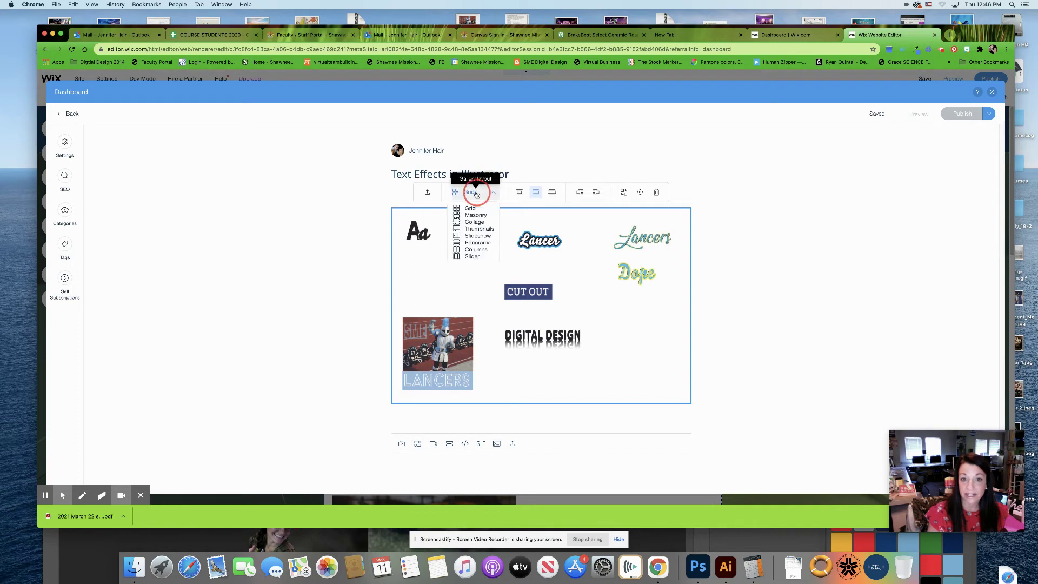
click(472, 221)
click(474, 196)
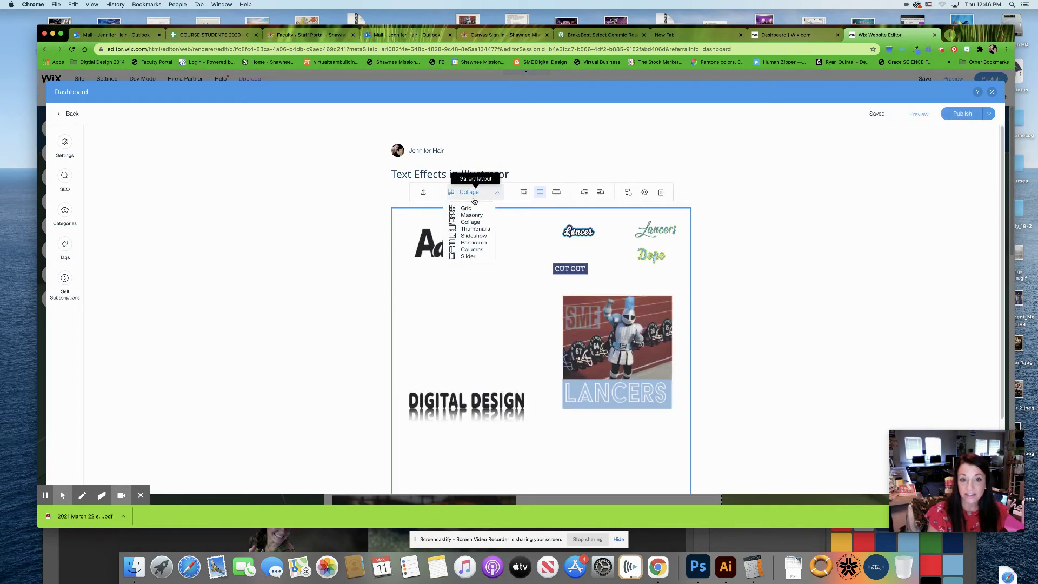
click(471, 229)
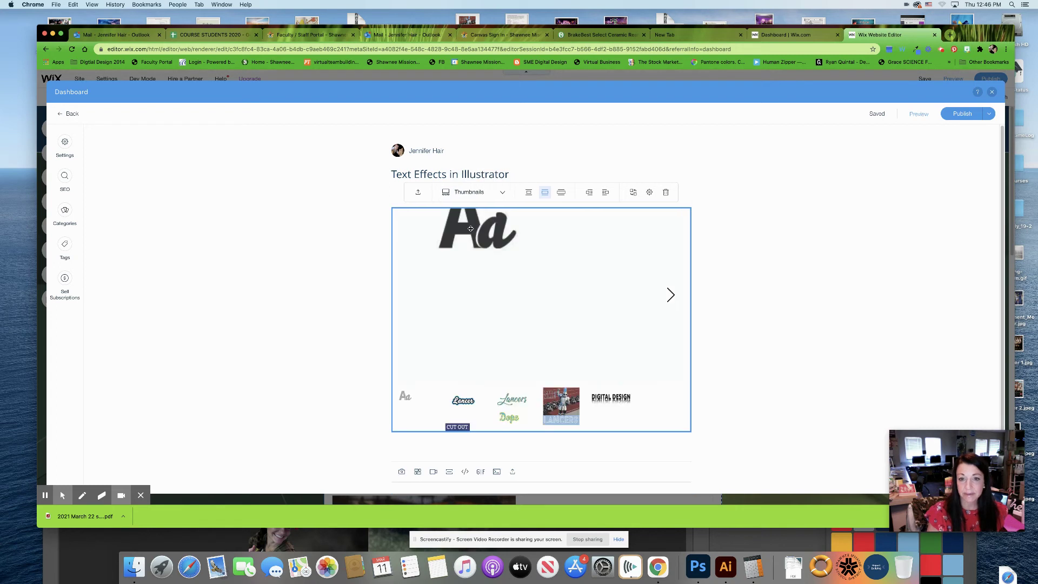
click(486, 197)
click(471, 234)
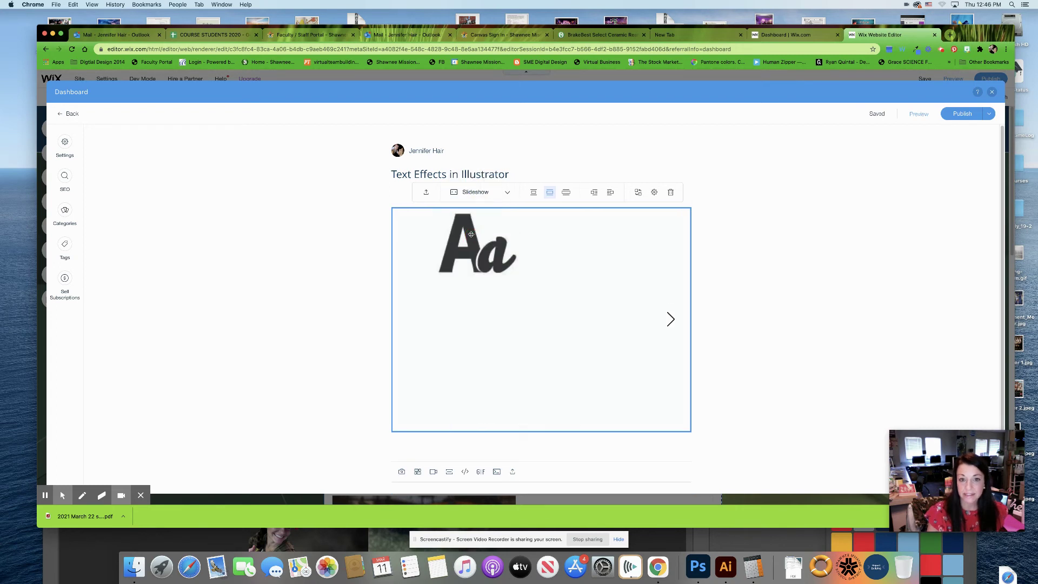
click(472, 196)
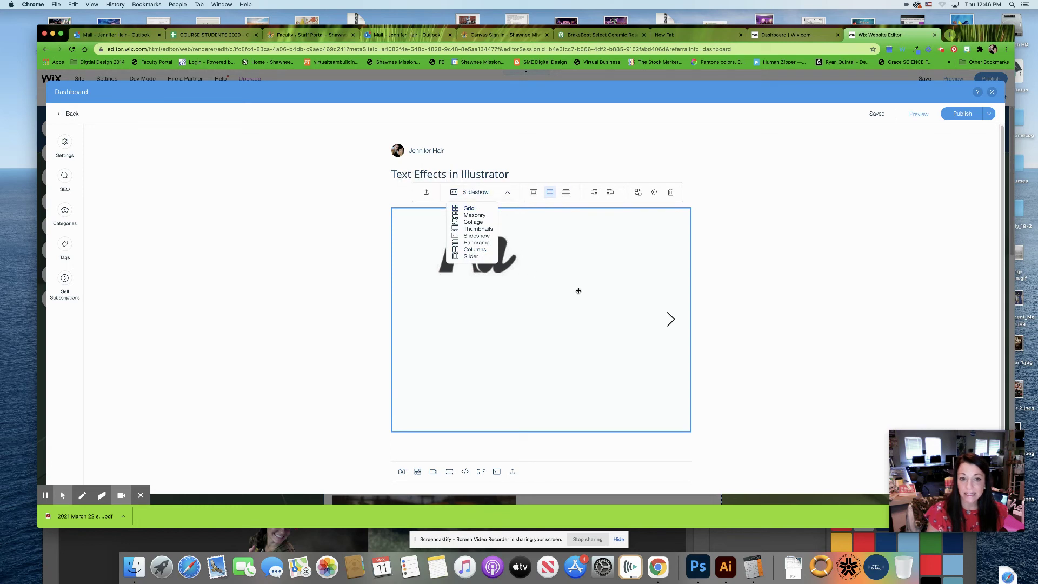
click(670, 322)
Step: Preview the next slideshow images and publish the blog post
click(670, 322)
click(670, 321)
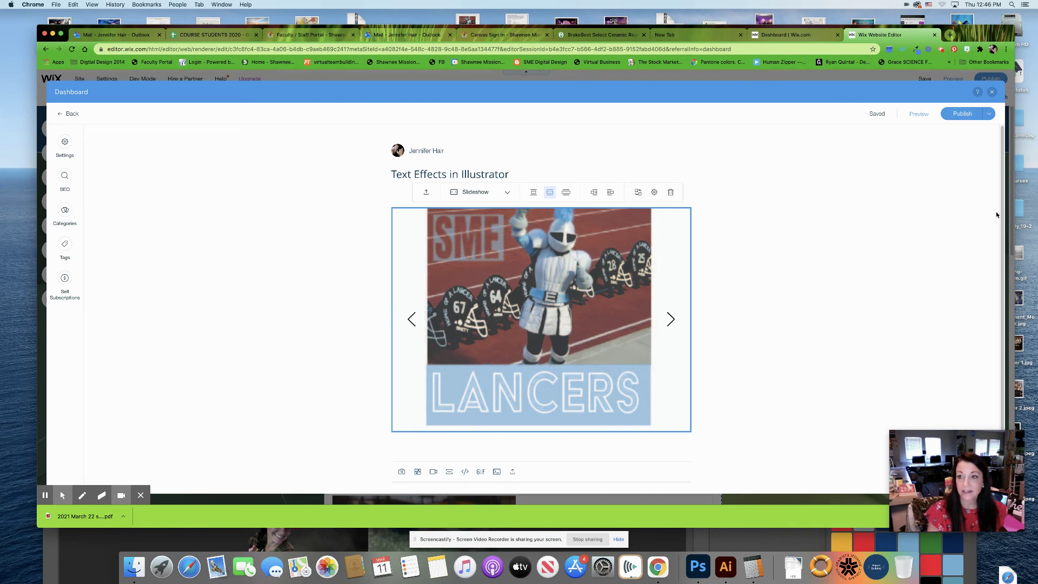
scroll(996, 218, down, 1)
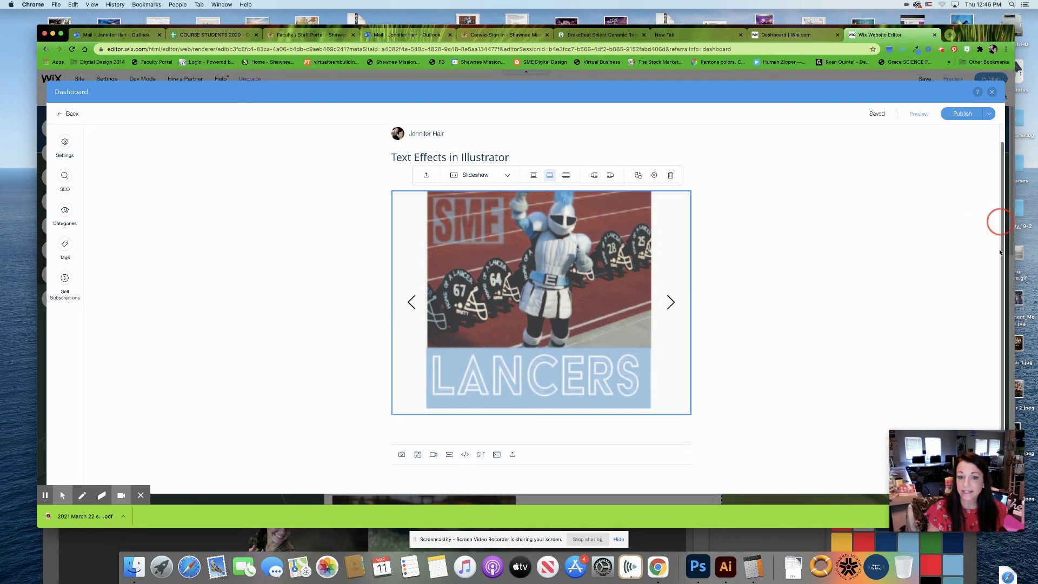
click(962, 114)
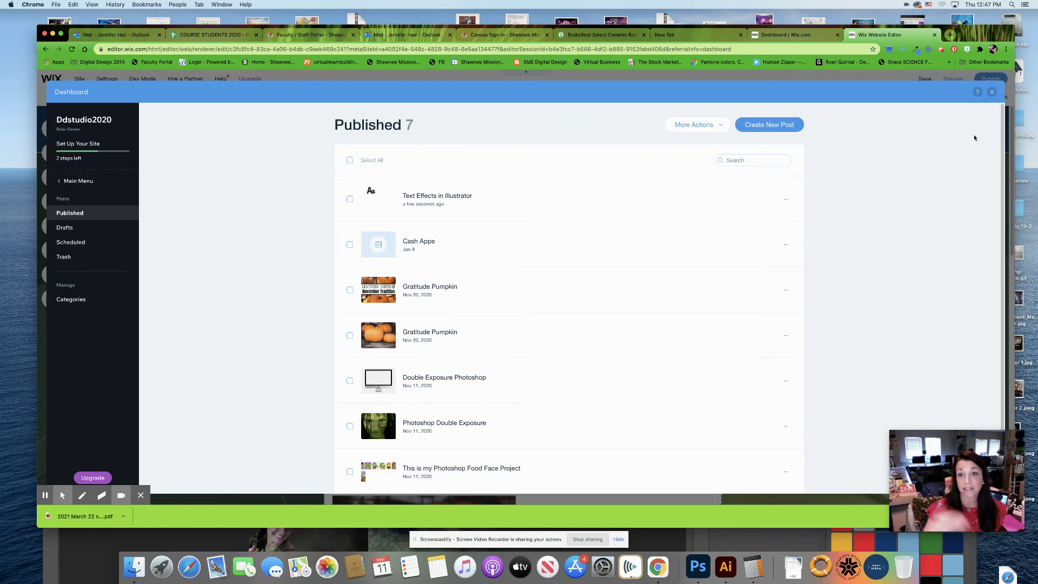
Step: Close the dashboard, publish the site from the editor, and view the live site
click(992, 92)
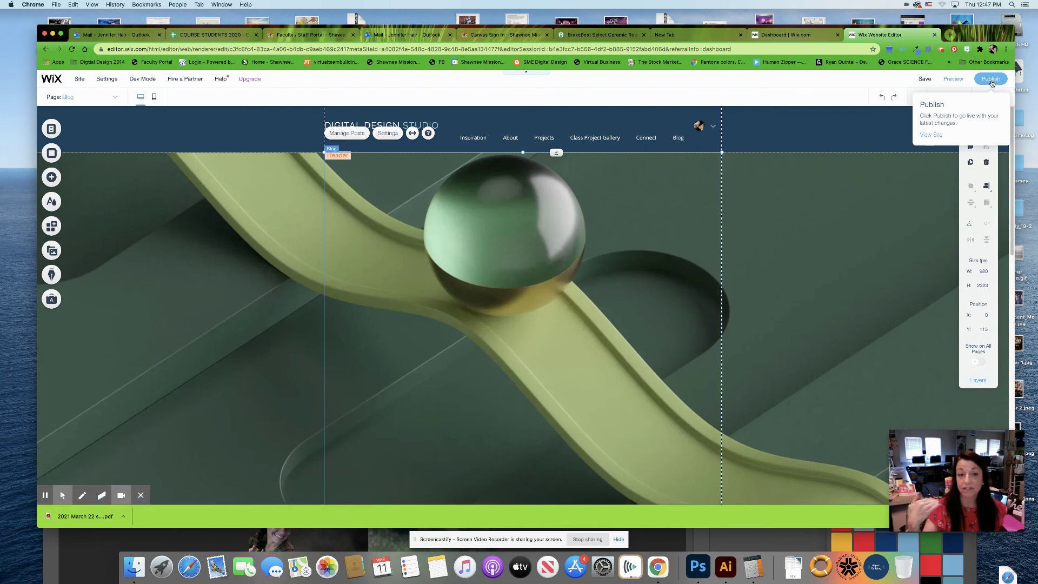
click(993, 81)
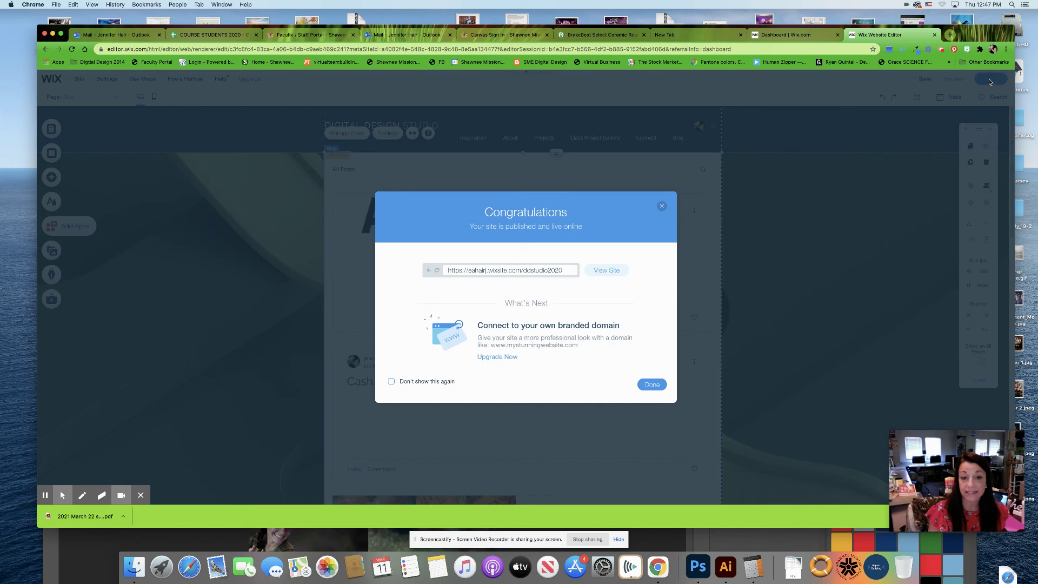
click(614, 275)
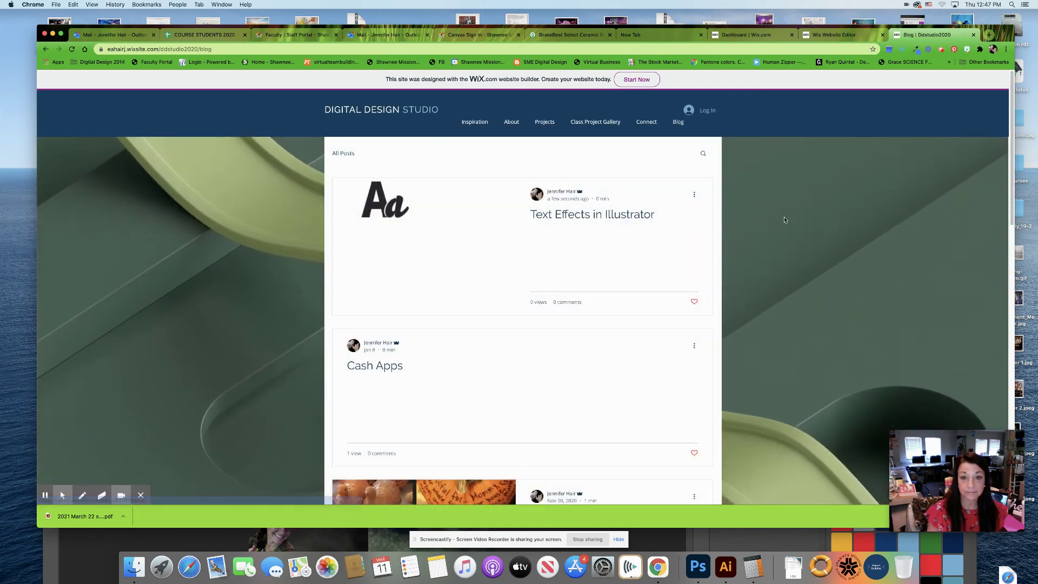
Step: Open the Text Effects in Illustrator post and advance its slideshow to the DIGITAL DESIGN slide
click(598, 213)
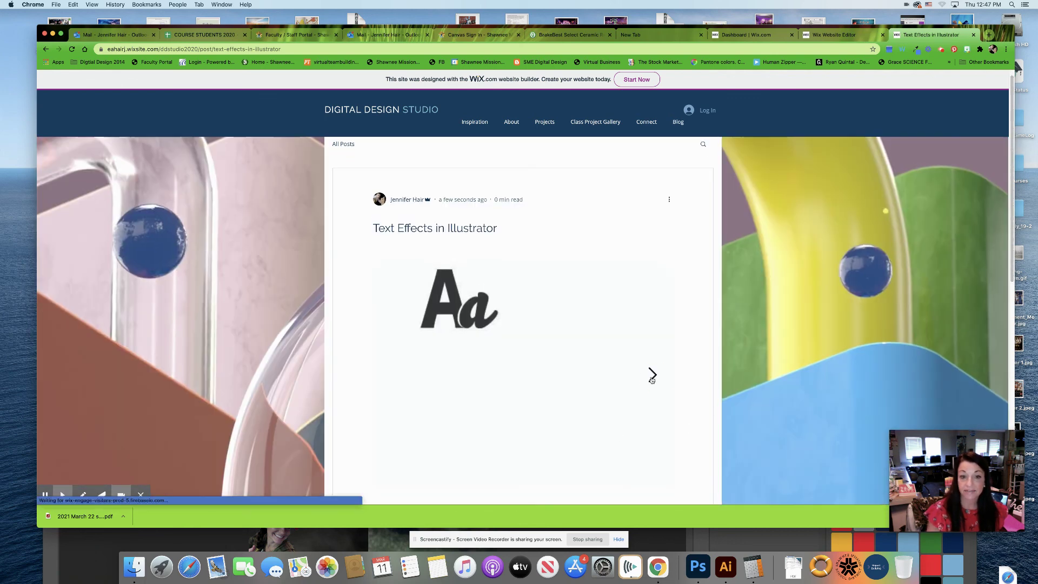
click(652, 375)
click(653, 376)
click(653, 375)
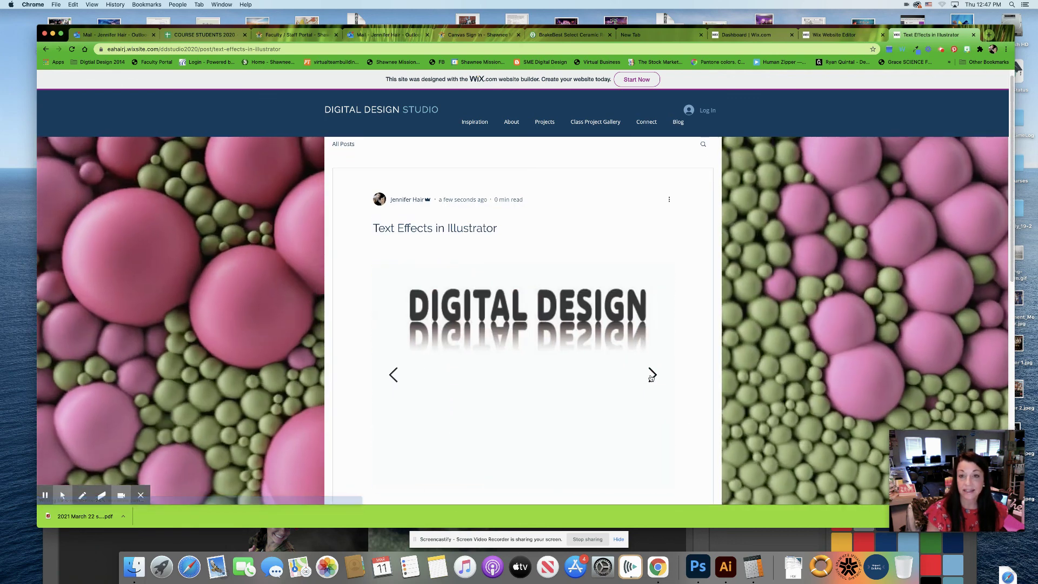